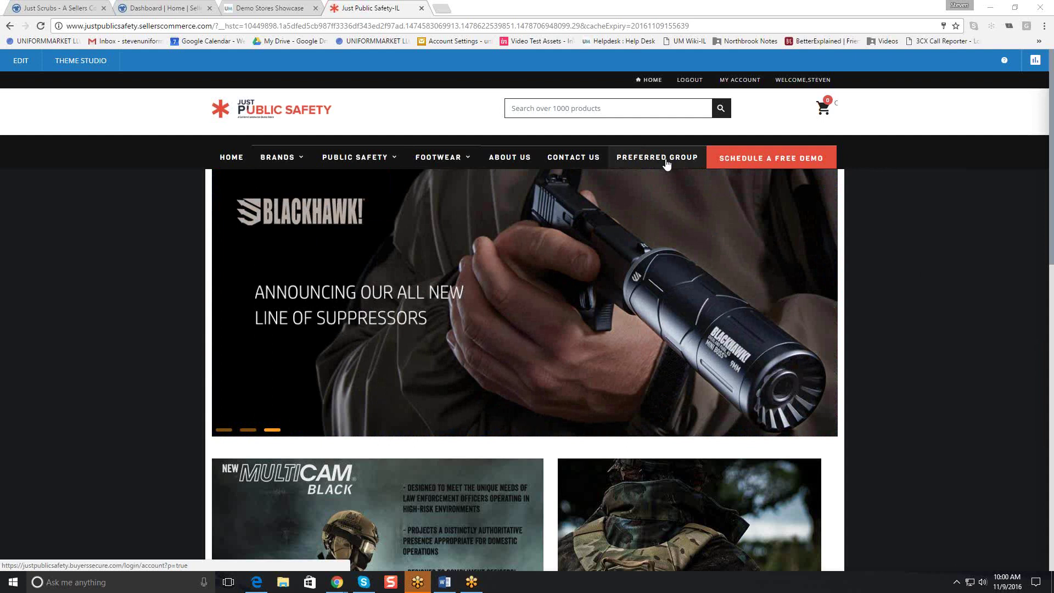
Step: Open the Preferred Group sign-in page and its Register with email form, then view the Demo Stores showcase
click(666, 160)
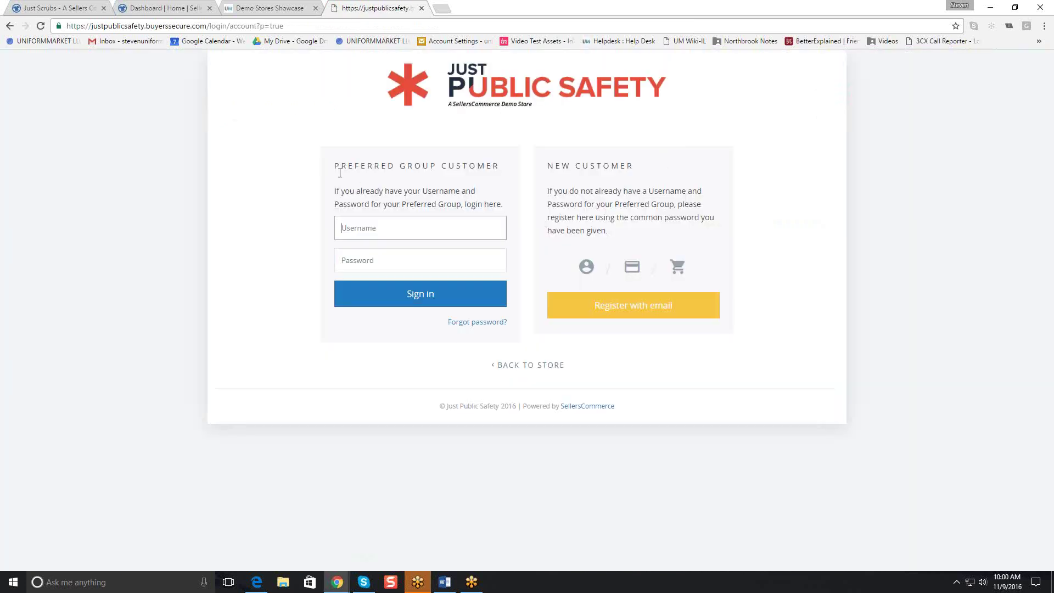
drag(340, 173, 505, 173)
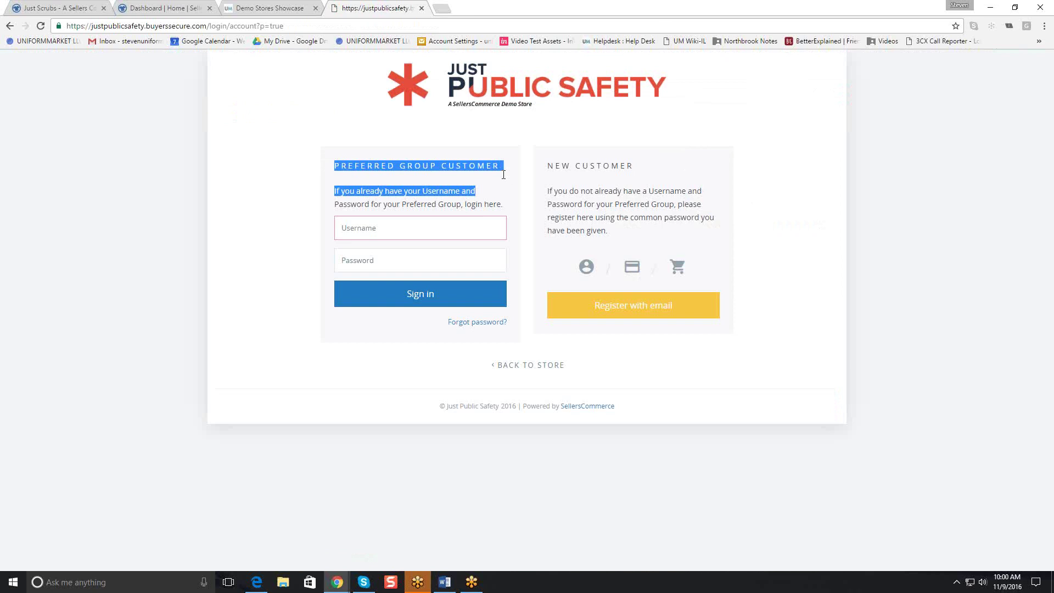
click(527, 192)
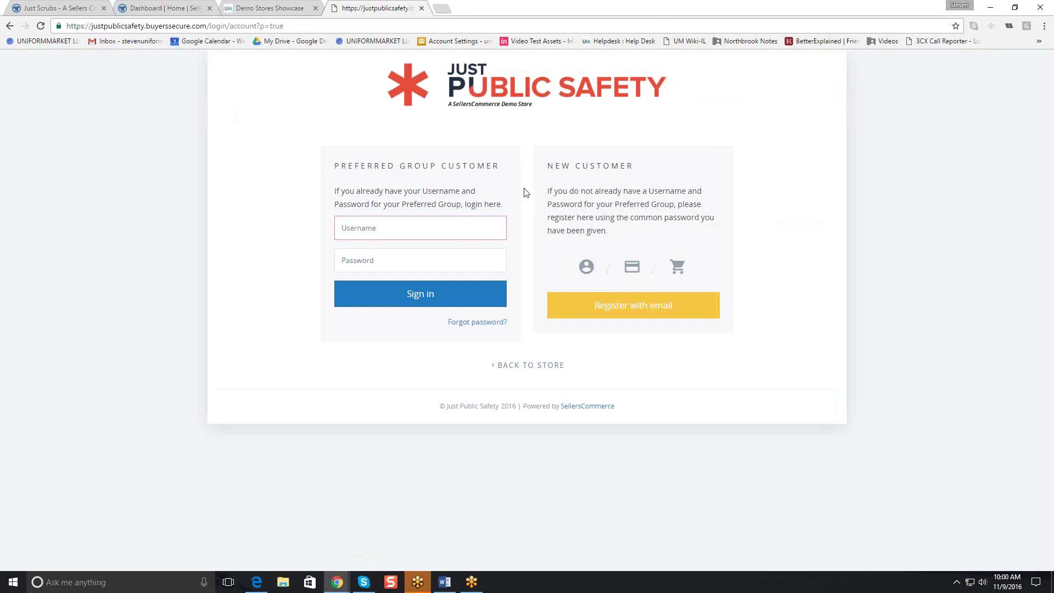
click(630, 317)
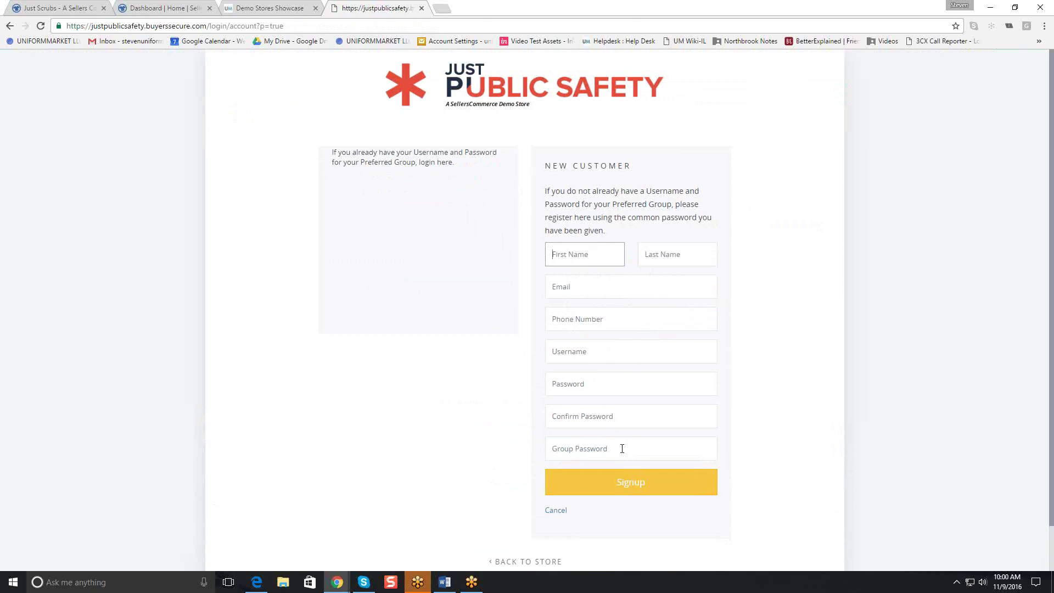
click(274, 8)
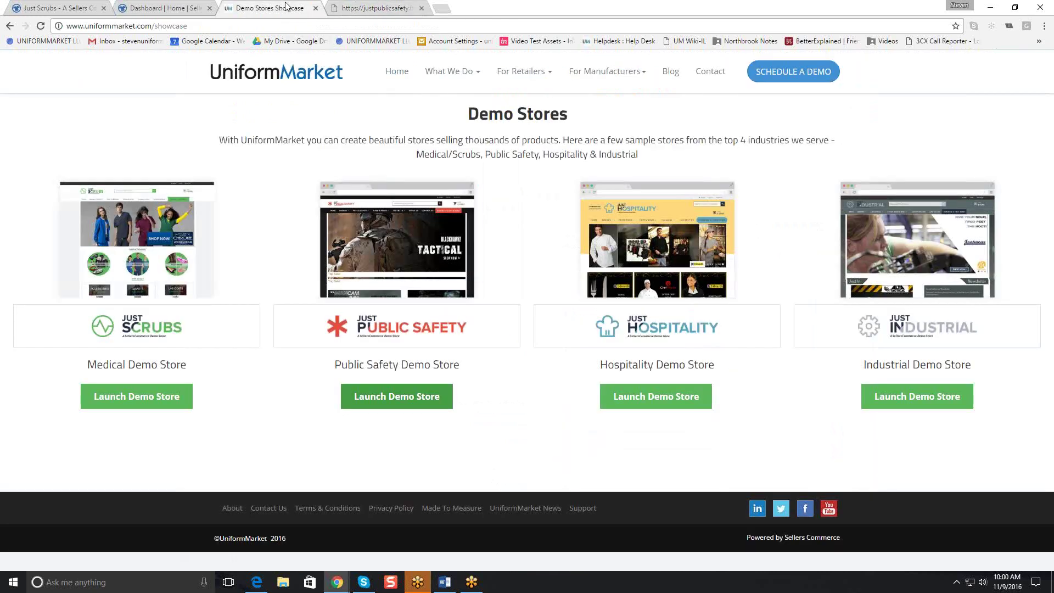
Step: Close the Just Scrubs and other extra store tabs, then open the Just Public Safety admin dashboard
click(370, 5)
click(10, 26)
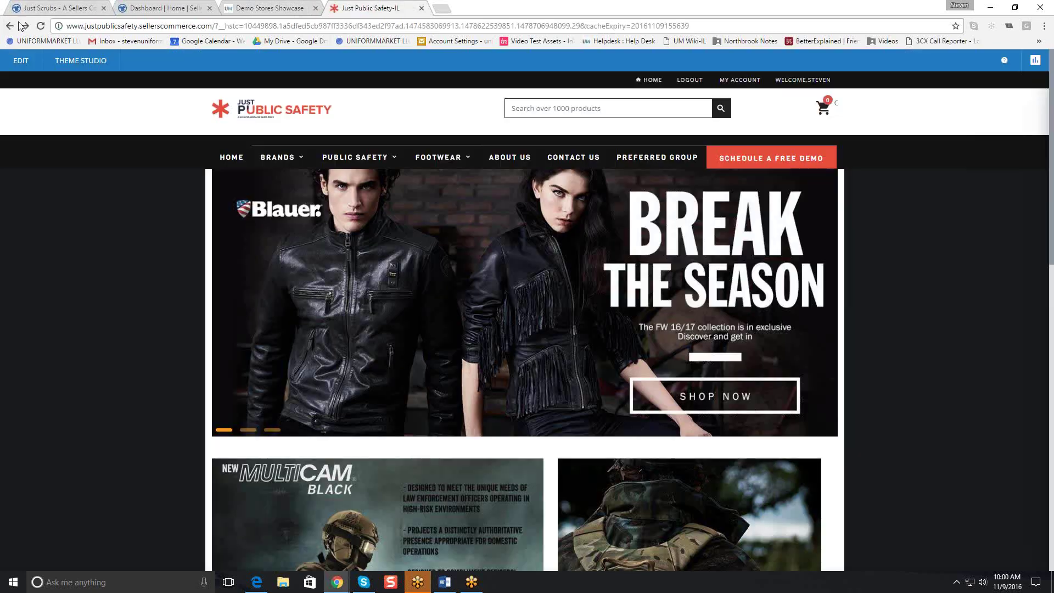
click(88, 11)
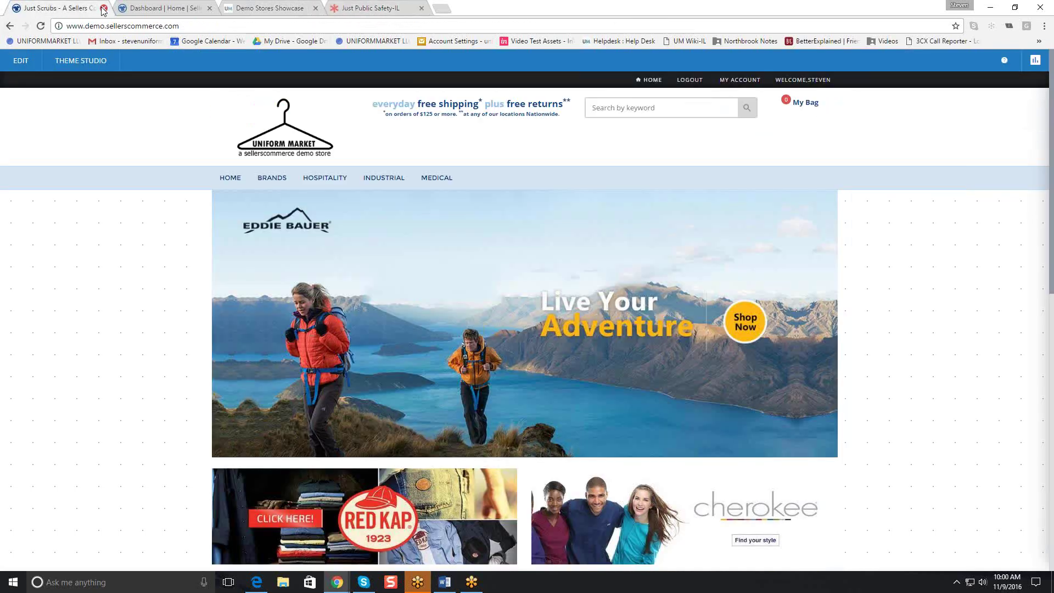
click(102, 8)
key(ctrl+w)
key(ctrl+w)
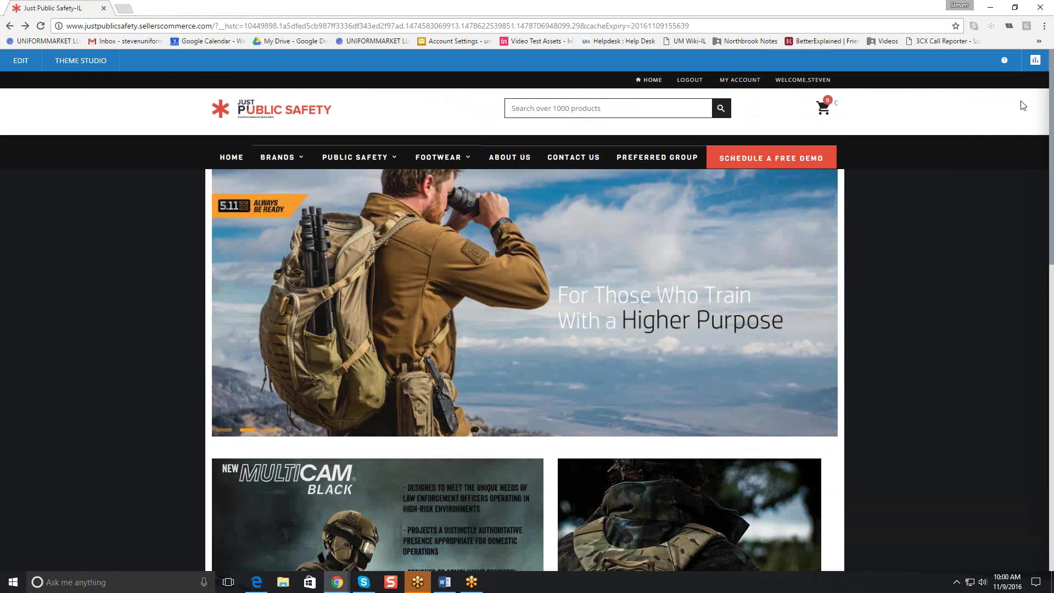
click(1035, 61)
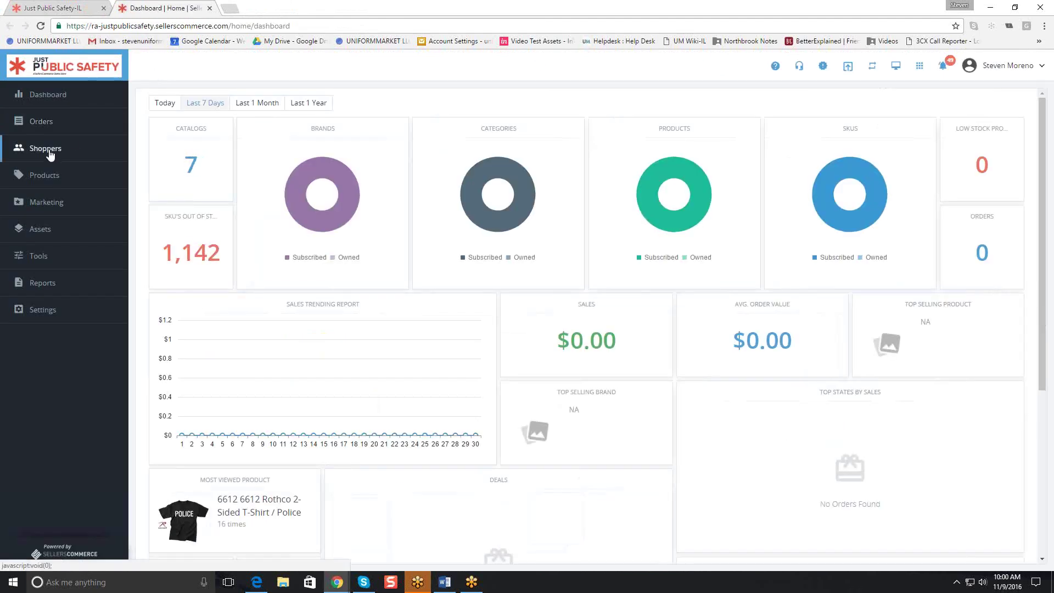
Step: Go to Shoppers > Preferred Groups and start an Add Preferred Group form
click(50, 153)
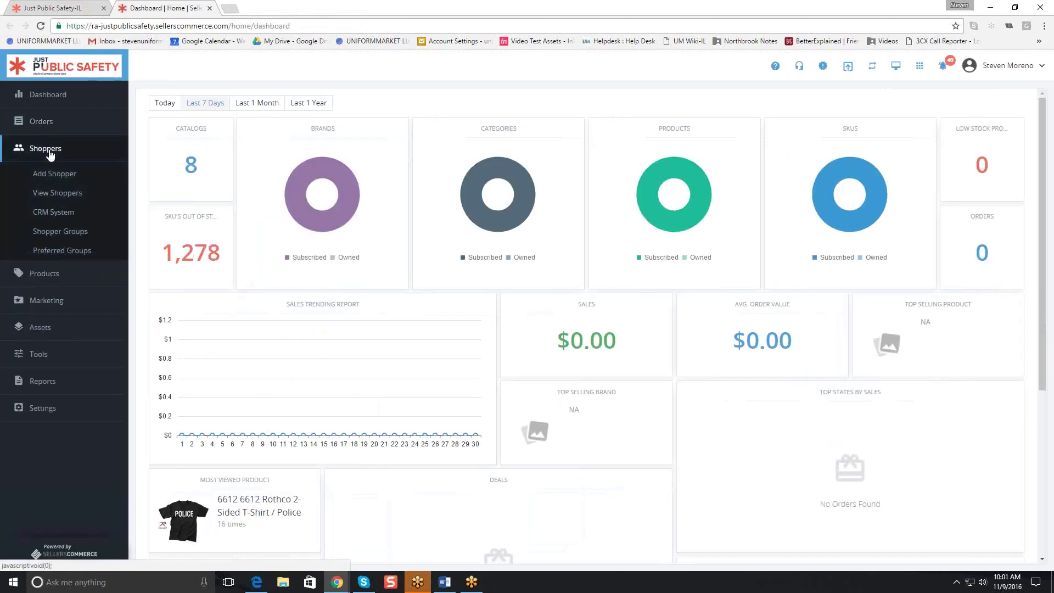
click(68, 250)
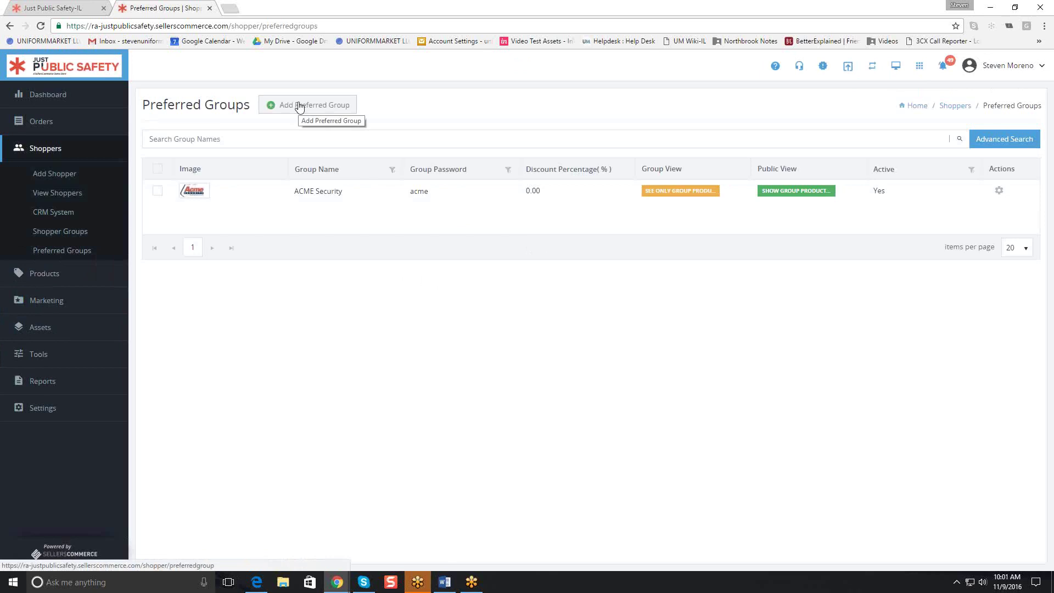
click(299, 106)
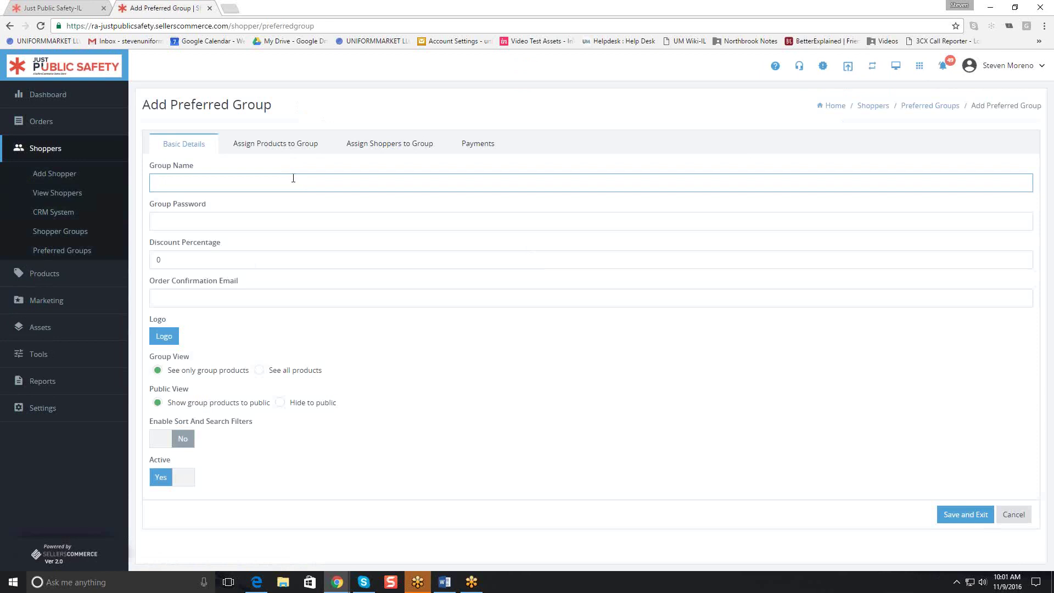
Step: Enter 'Holiday Inn' as the group name
text(Holiday Inn)
Step: Enter the group password and the order confirmation e-mail address
click(245, 222)
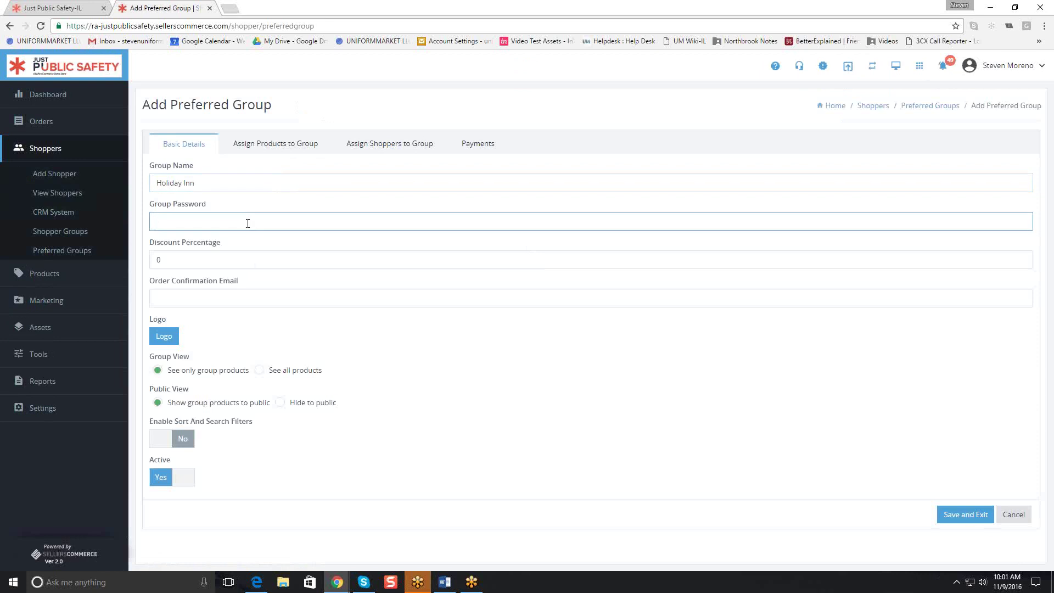
drag(240, 222, 154, 219)
click(230, 225)
drag(211, 223, 159, 223)
click(303, 321)
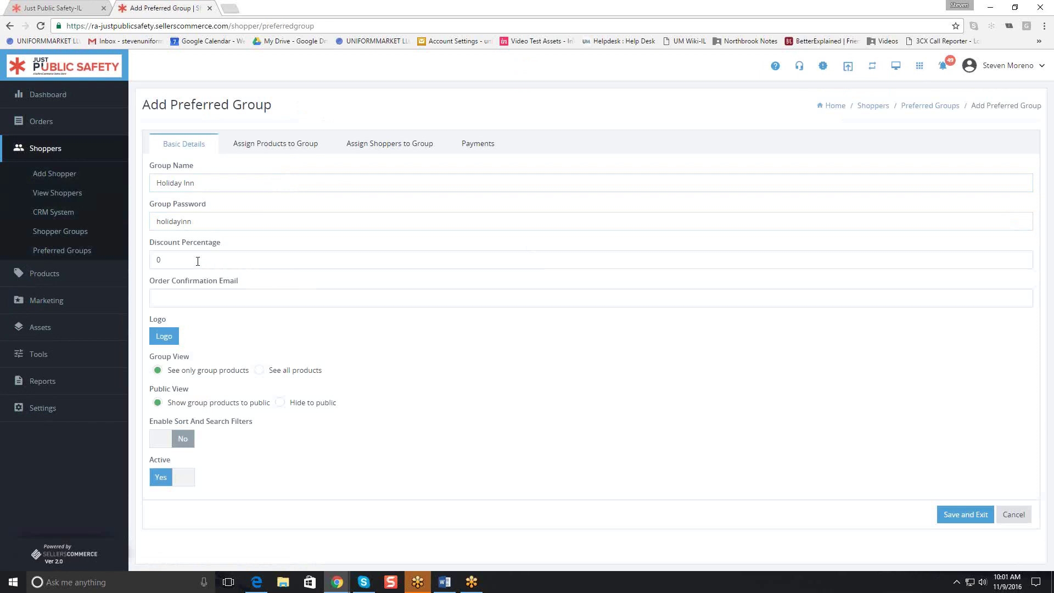
click(204, 298)
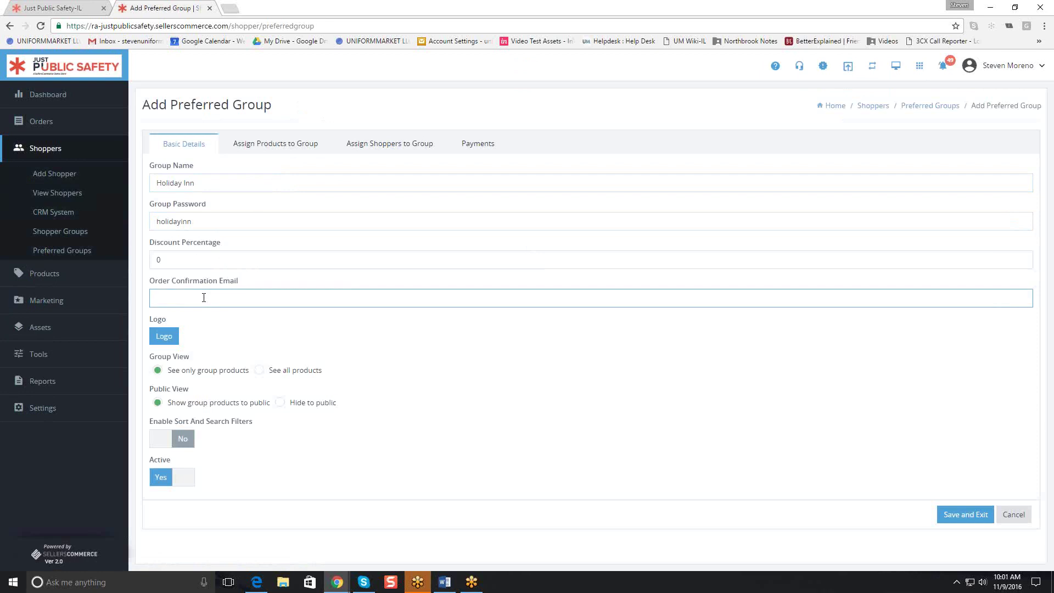
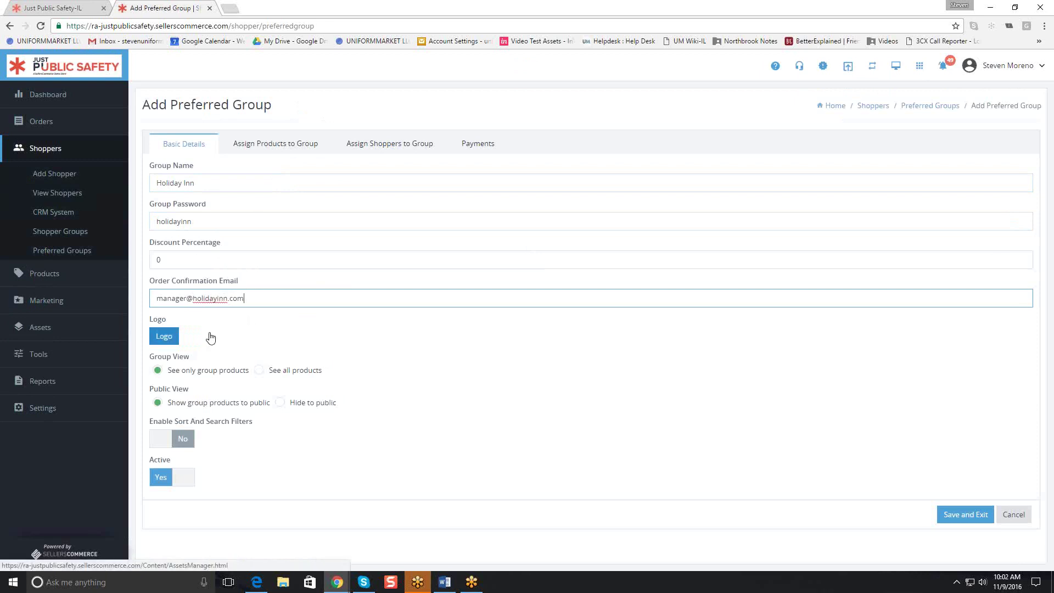
Step: Set the group's Public View option to Hide to public
click(171, 335)
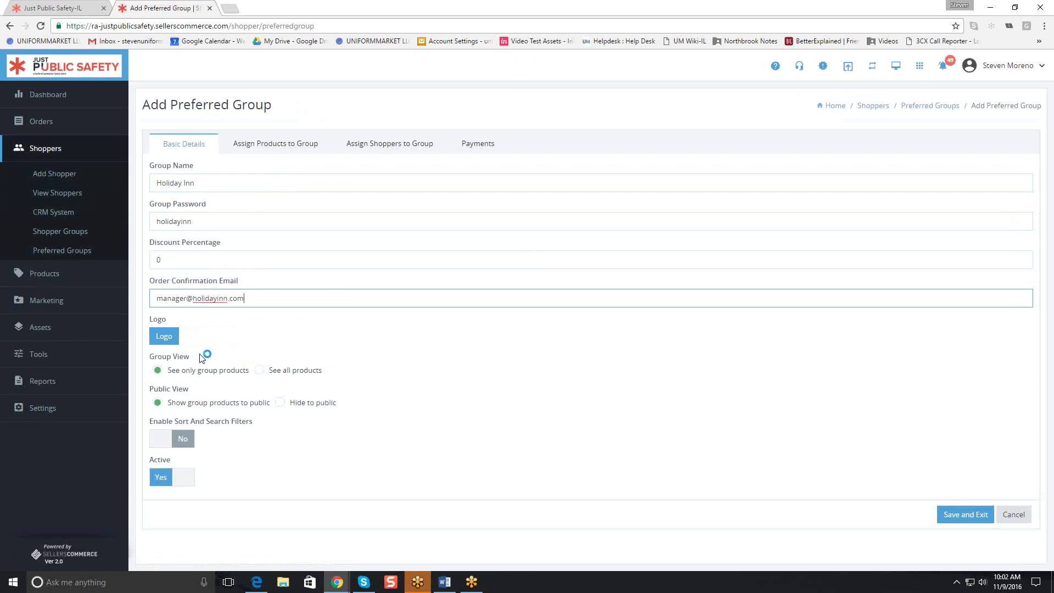
drag(197, 357, 154, 358)
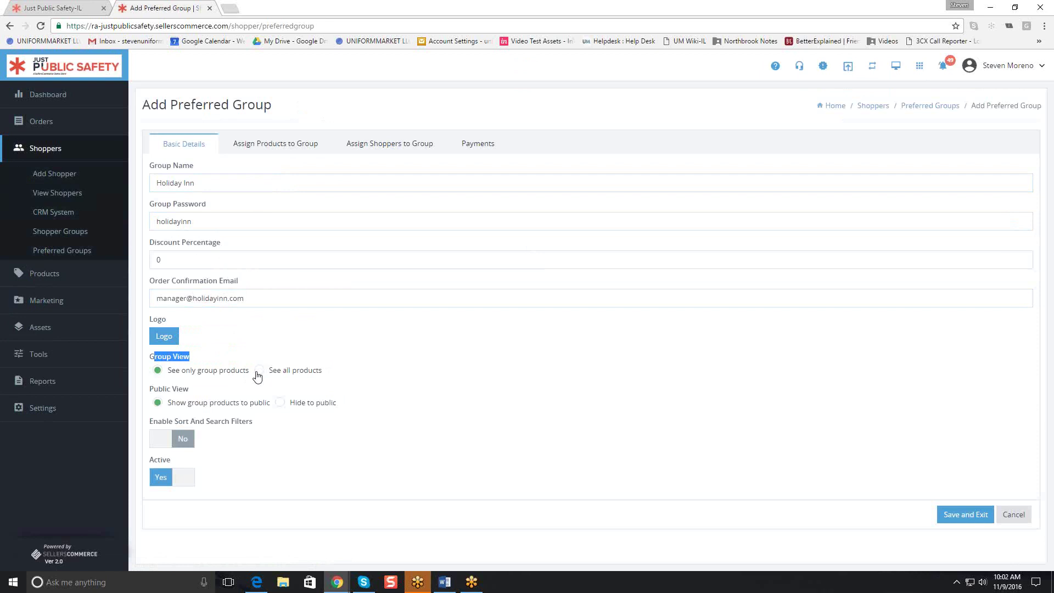
click(186, 374)
click(280, 404)
click(477, 143)
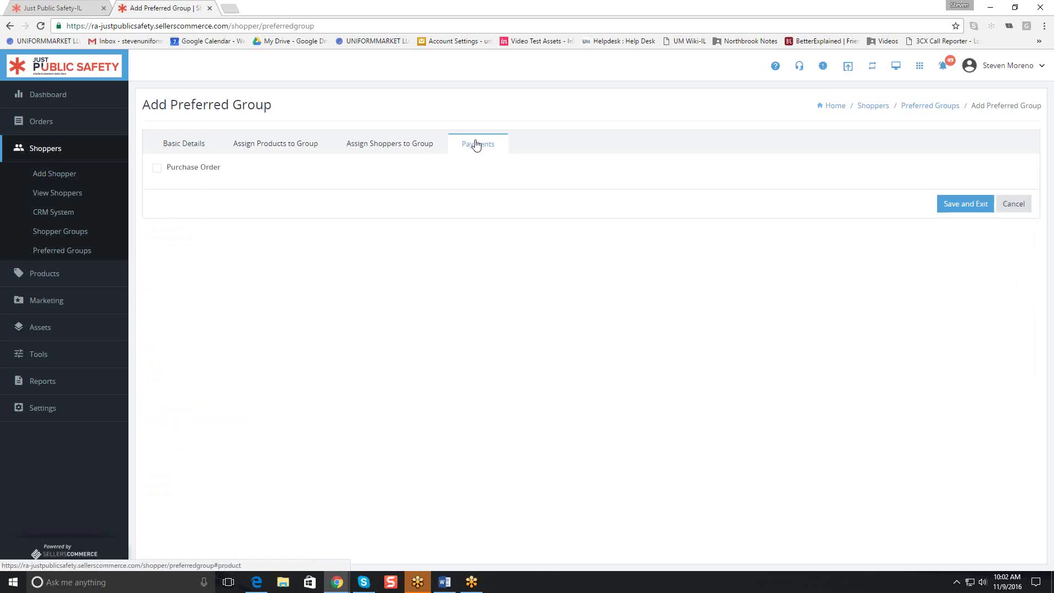
Step: Enable Purchase Order payment, save the Holiday Inn group, and return to the storefront
click(156, 168)
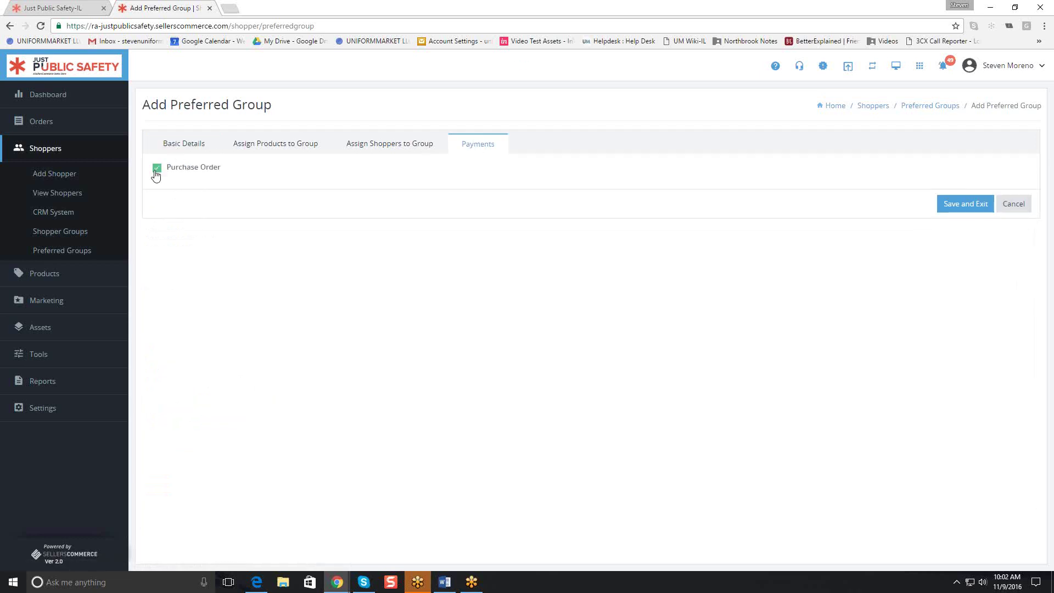
click(959, 205)
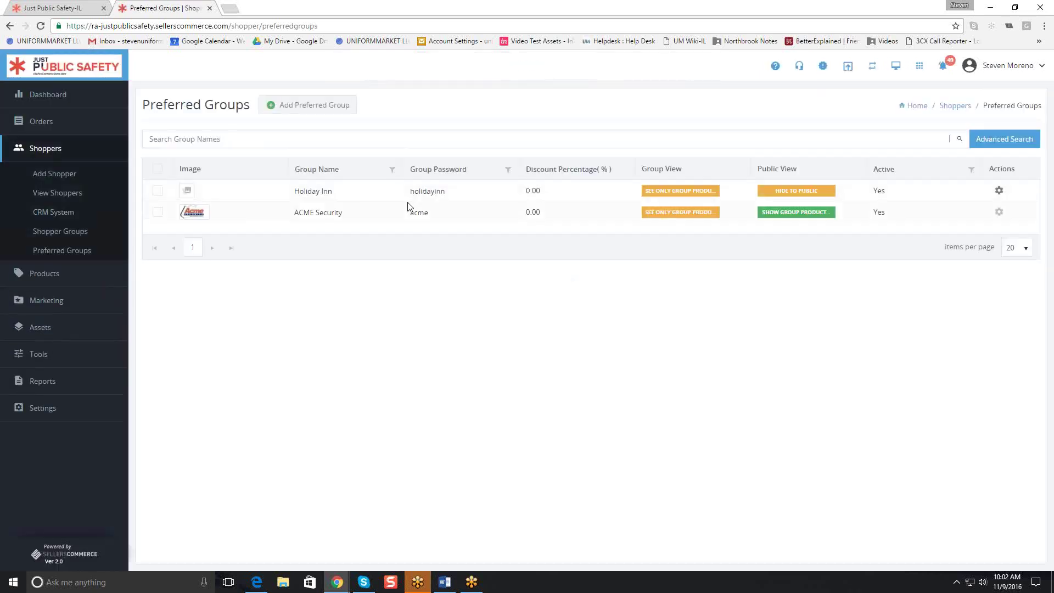
click(70, 7)
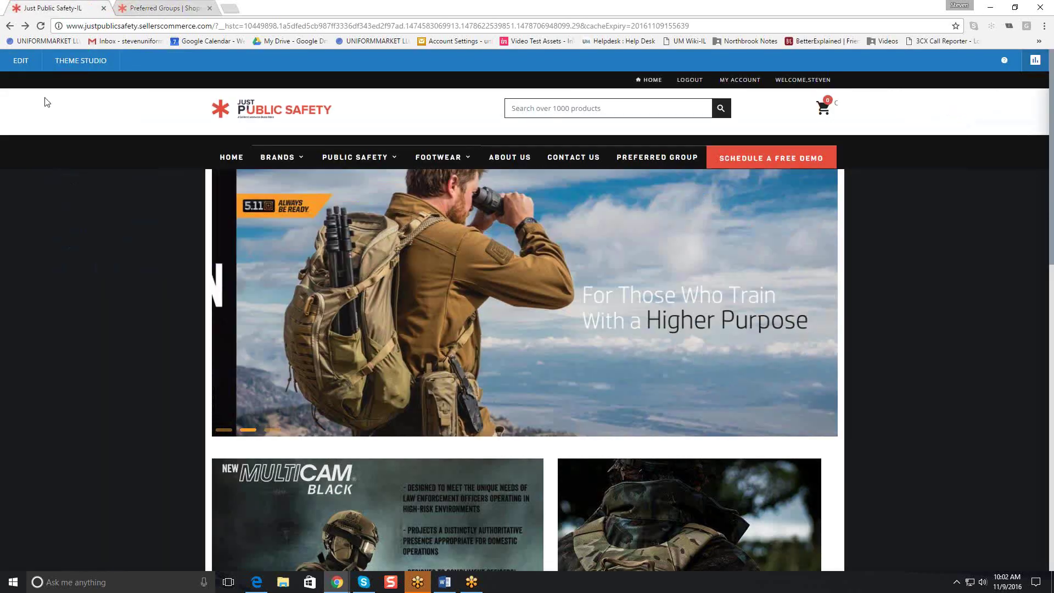
Step: Reload the storefront, enter edit mode, and switch the editor to the Holiday Inn preferred group
click(44, 25)
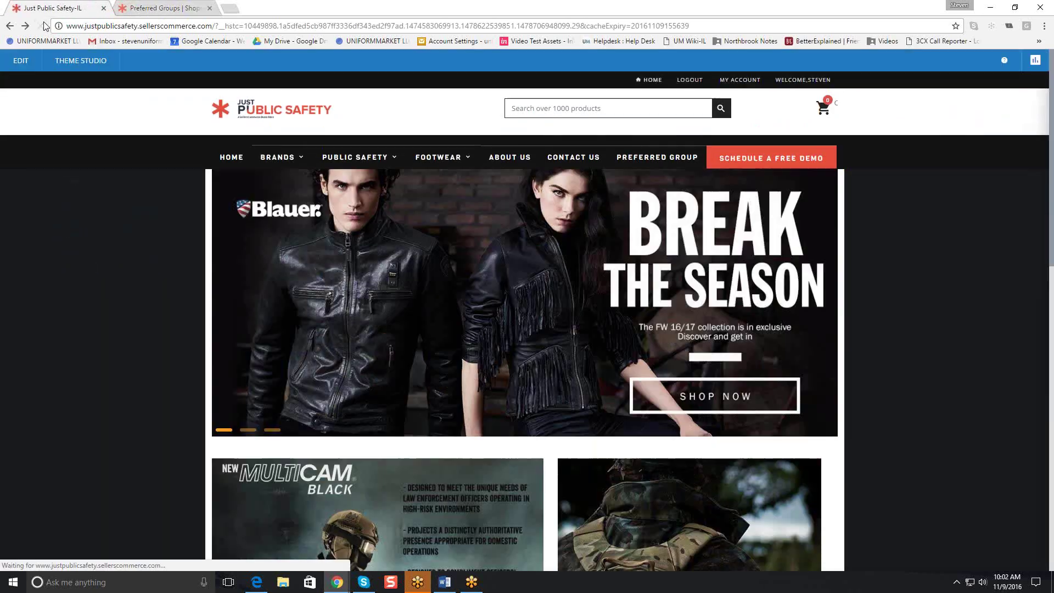
click(25, 64)
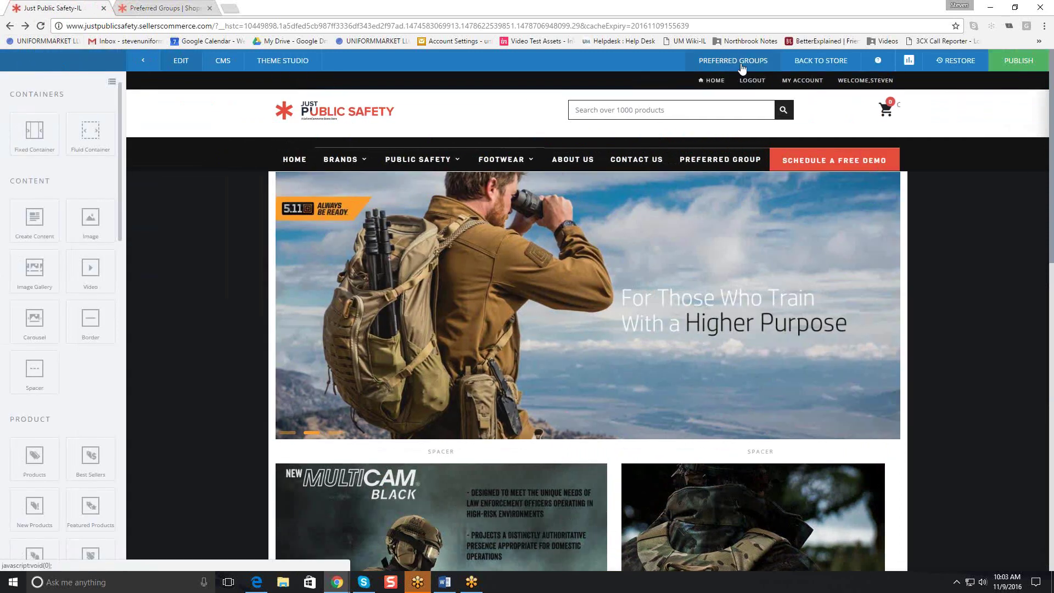
click(742, 67)
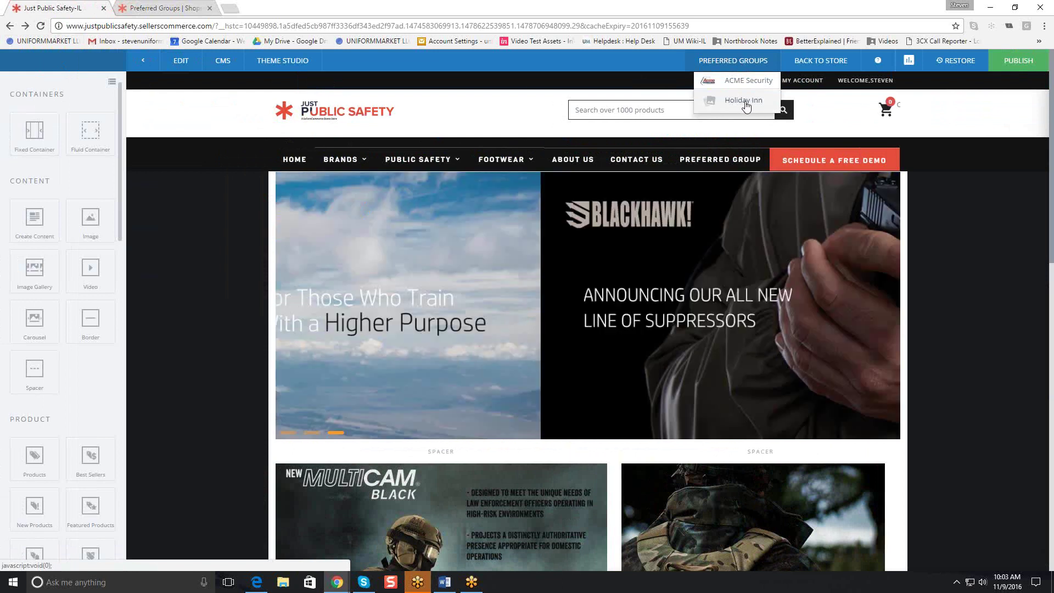
click(745, 103)
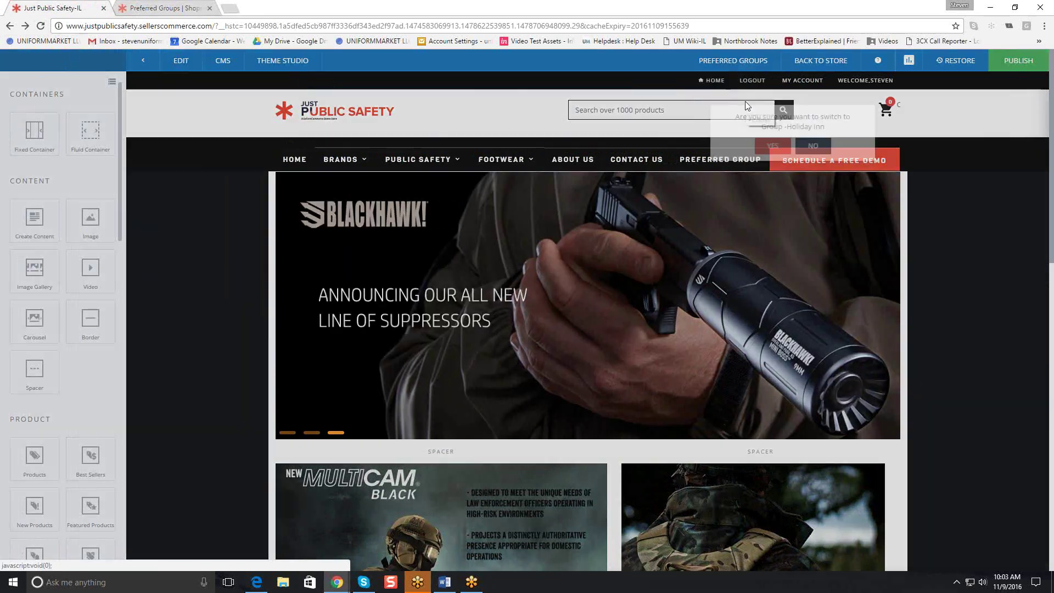
click(770, 146)
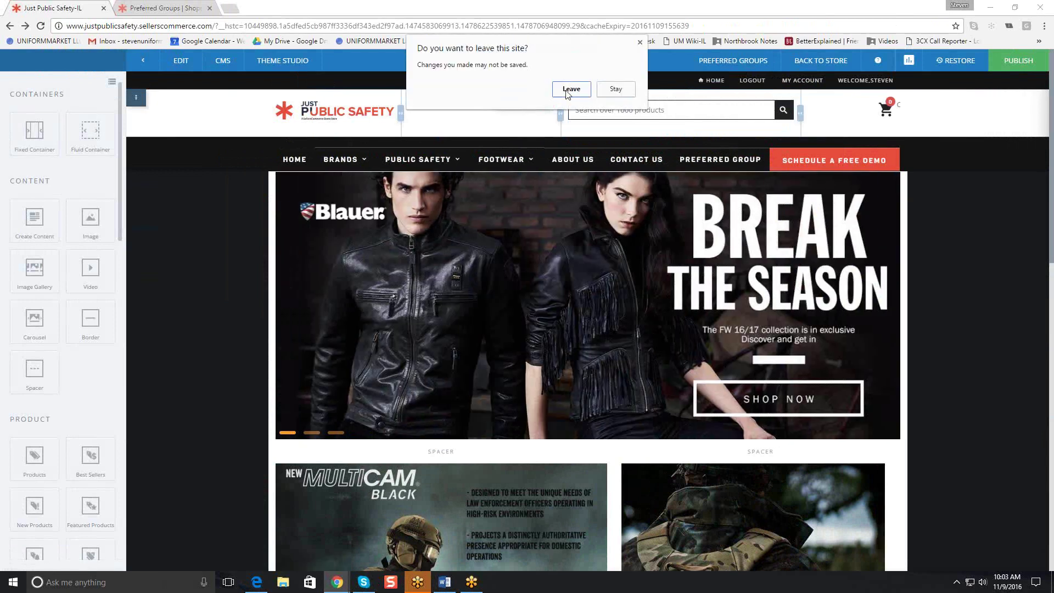
click(569, 89)
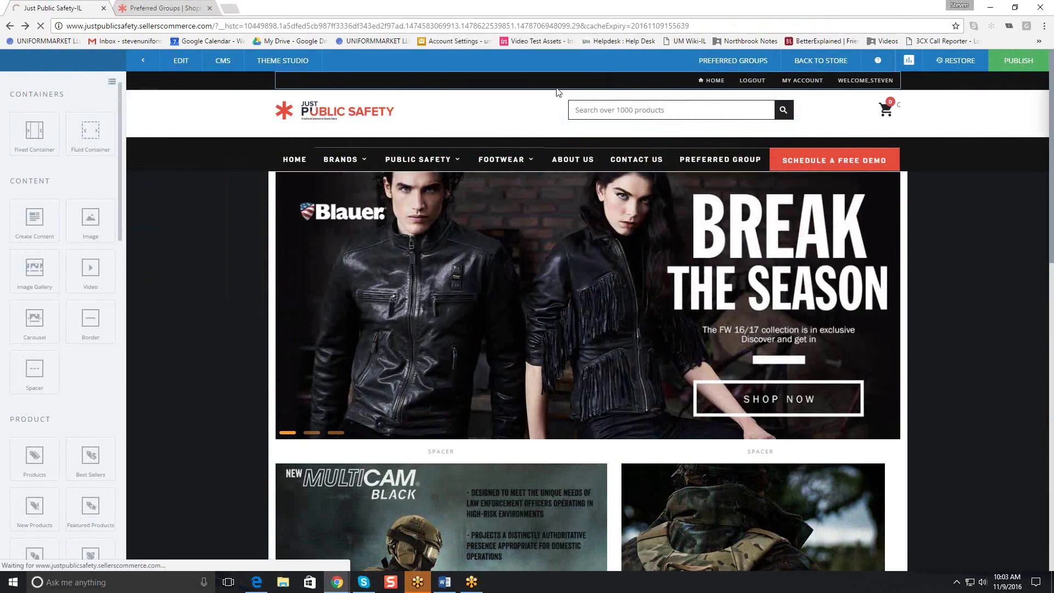
mouse_move(545, 99)
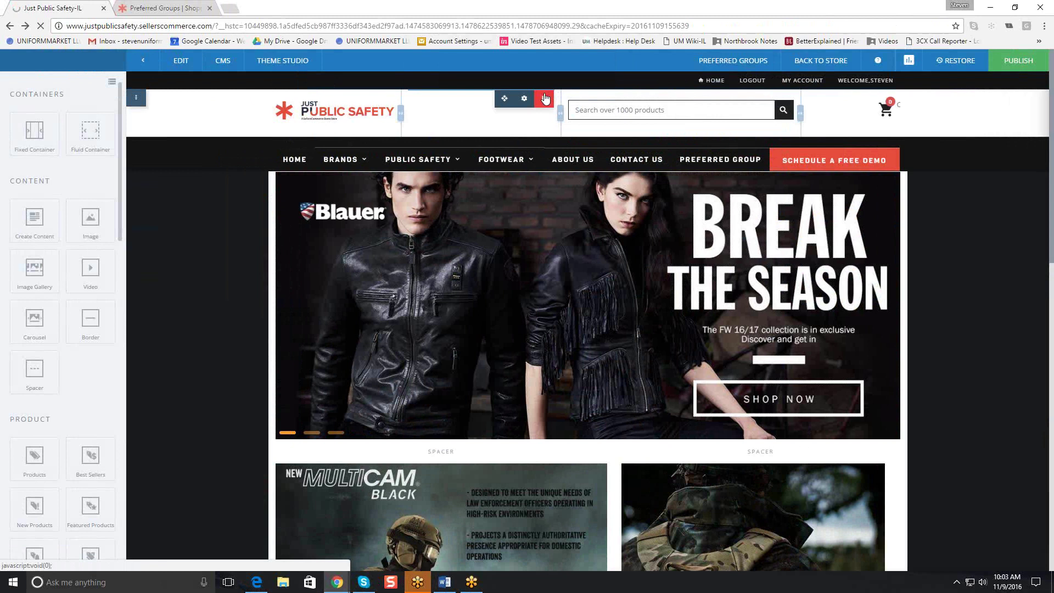
Step: In the admin, open Products > View Products to list the full catalog
click(188, 11)
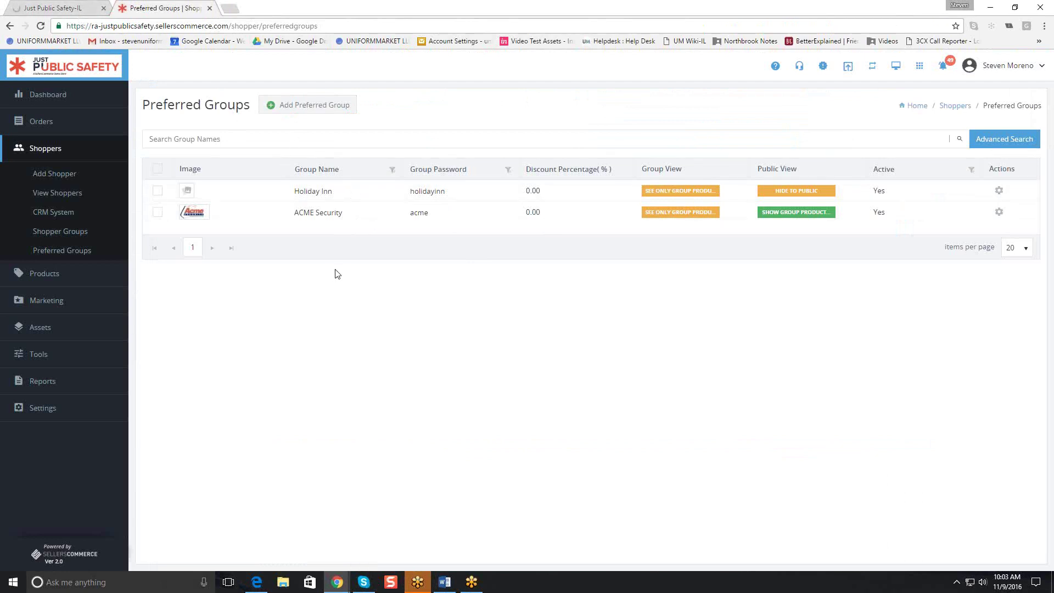
click(61, 277)
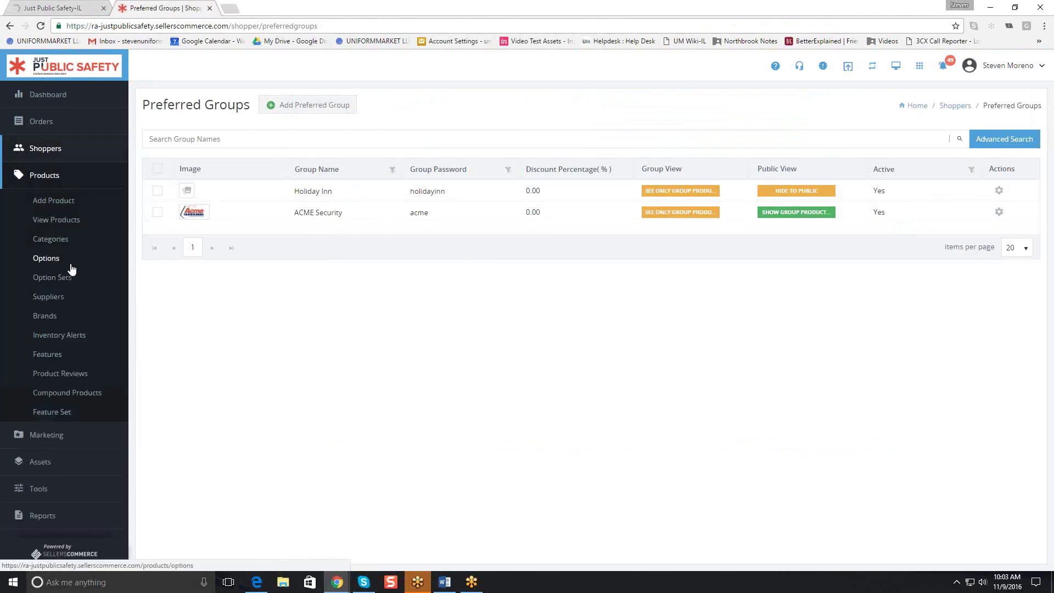
click(60, 221)
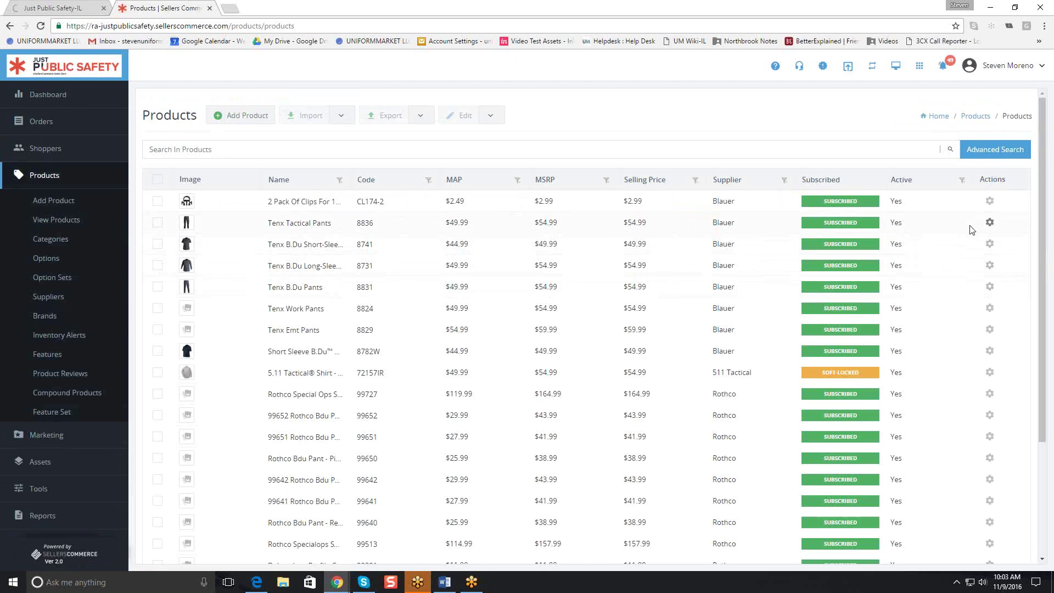
Step: Copy the Tenx Tactical Pants product and the Tenx B.Du short-sleeve item
click(989, 224)
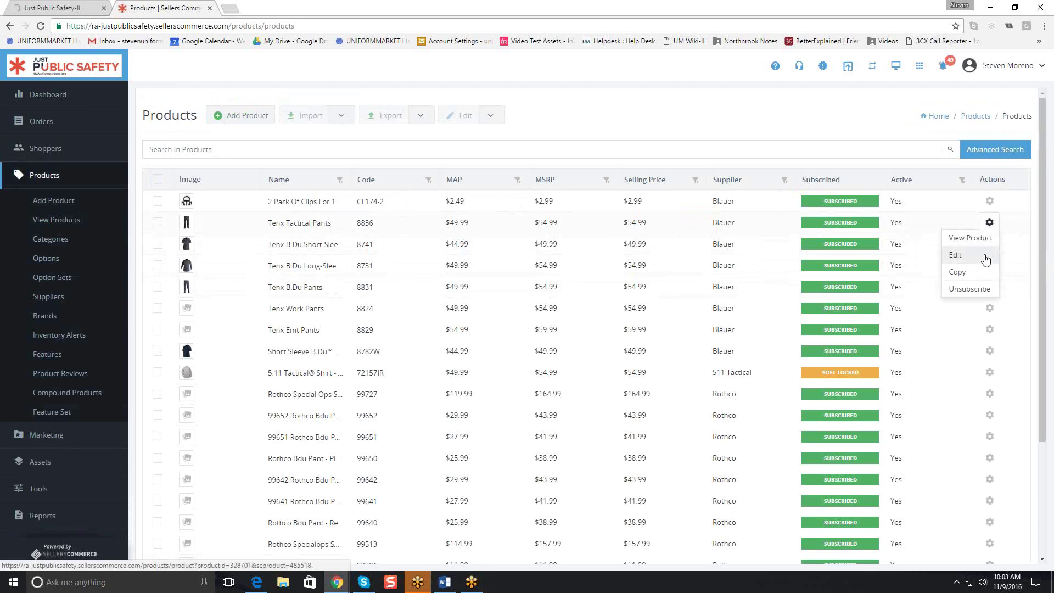
click(978, 276)
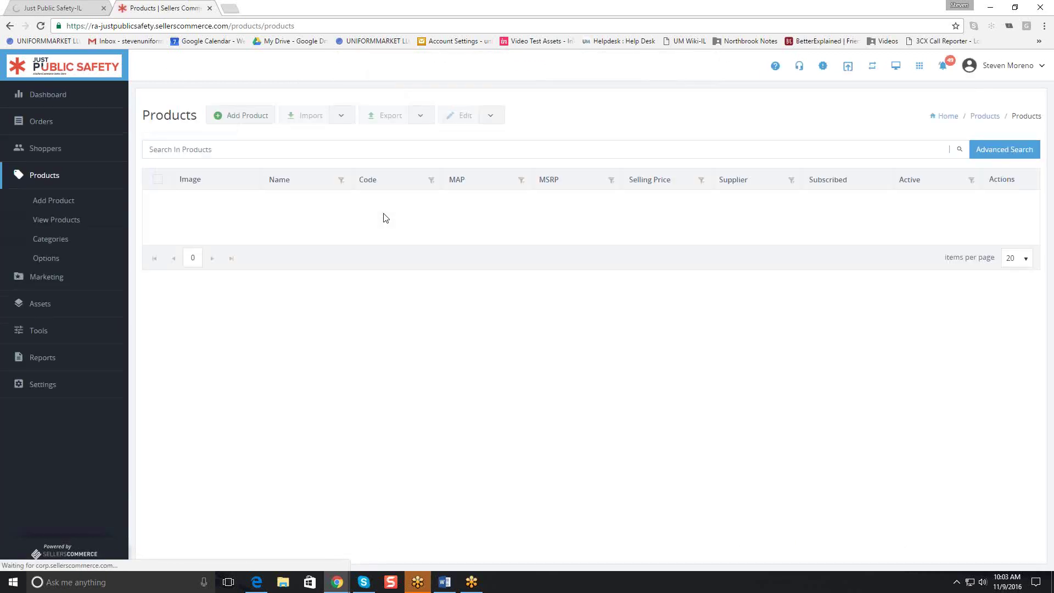
drag(425, 203, 385, 203)
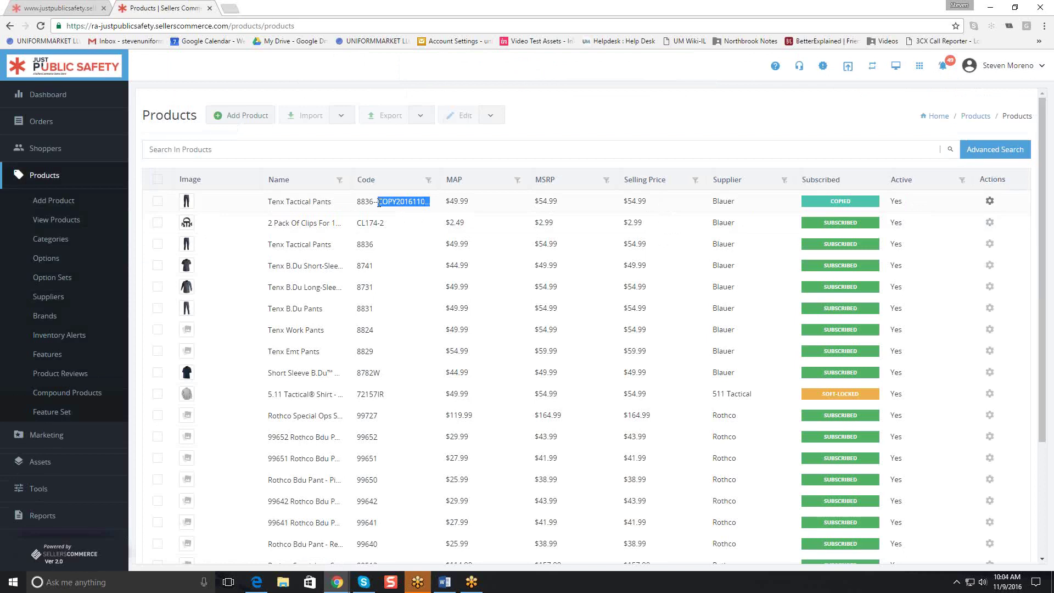
click(557, 132)
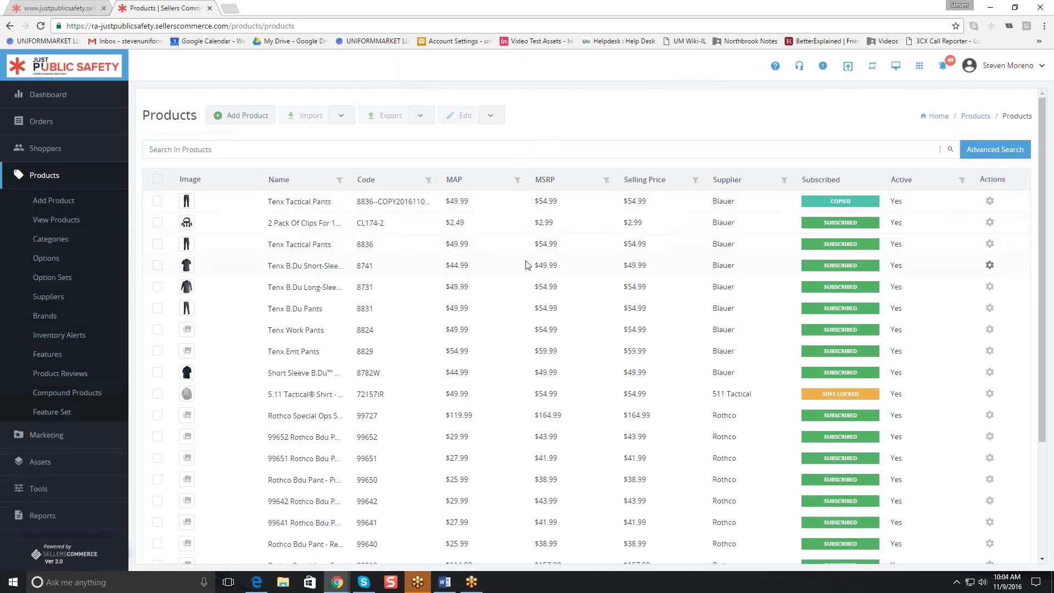
click(990, 266)
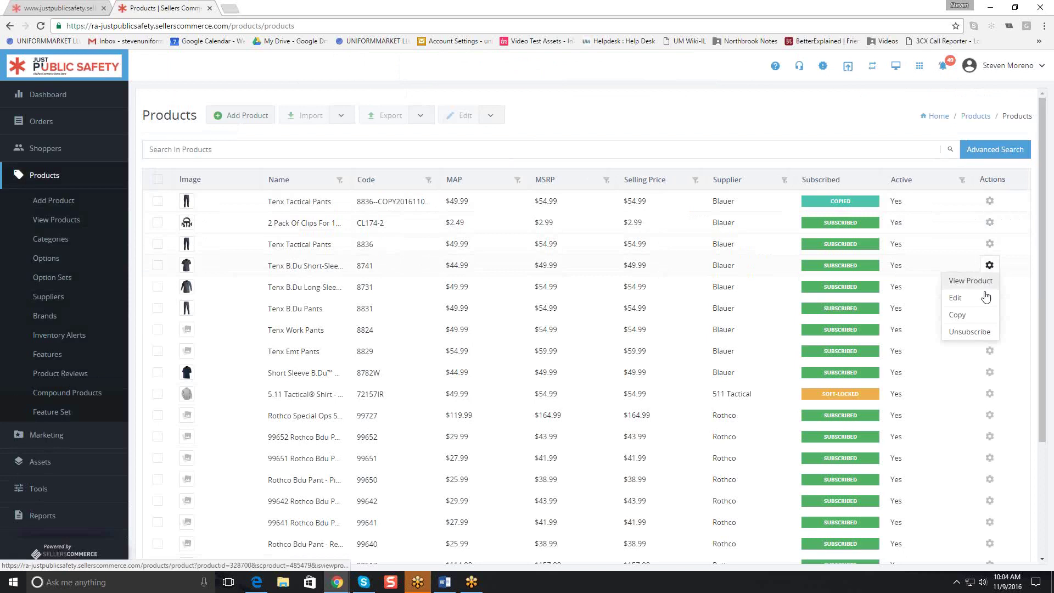
click(983, 322)
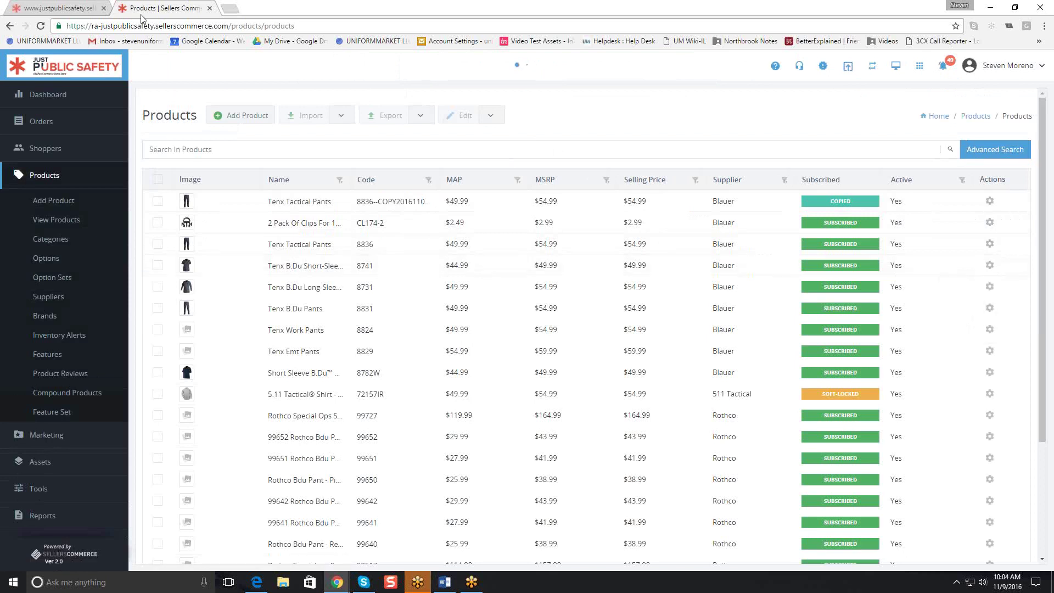
Step: Go back to the Holiday Inn landing page, enter edit mode, and drop a Fixed Container under the Welcome heading
click(43, 6)
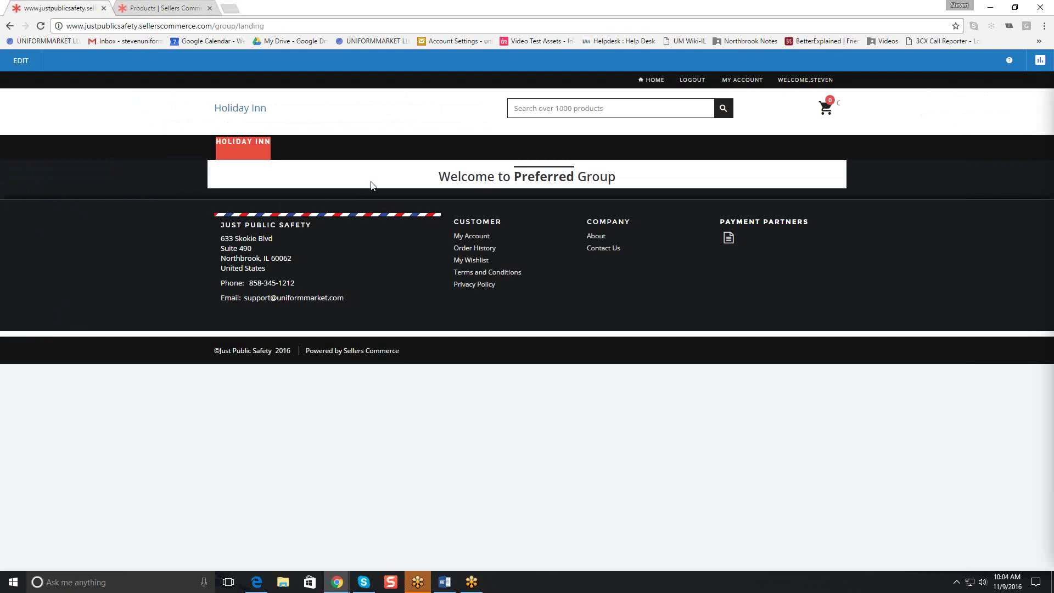
click(244, 153)
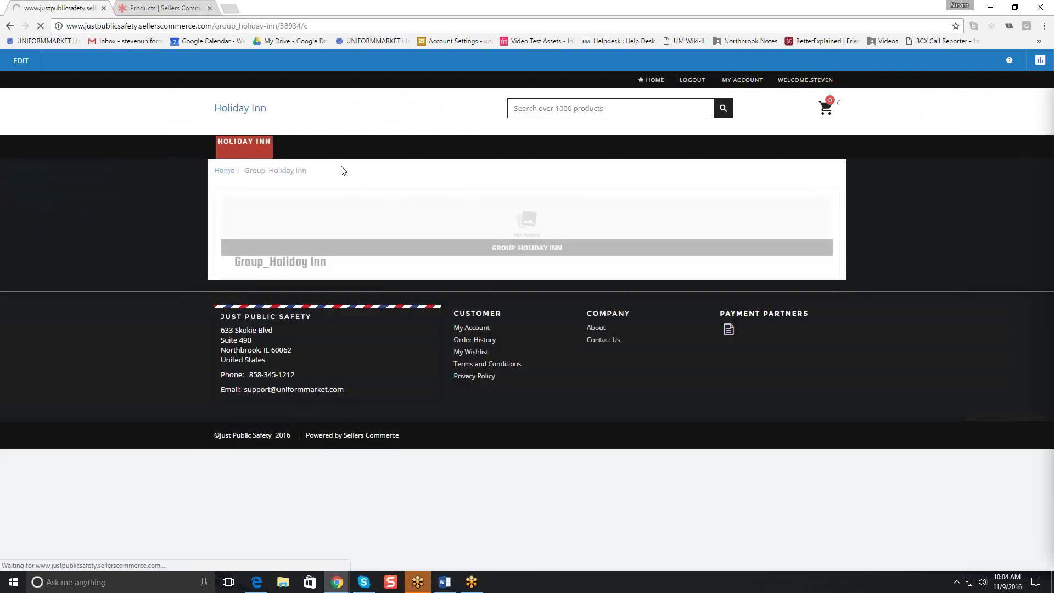
click(217, 173)
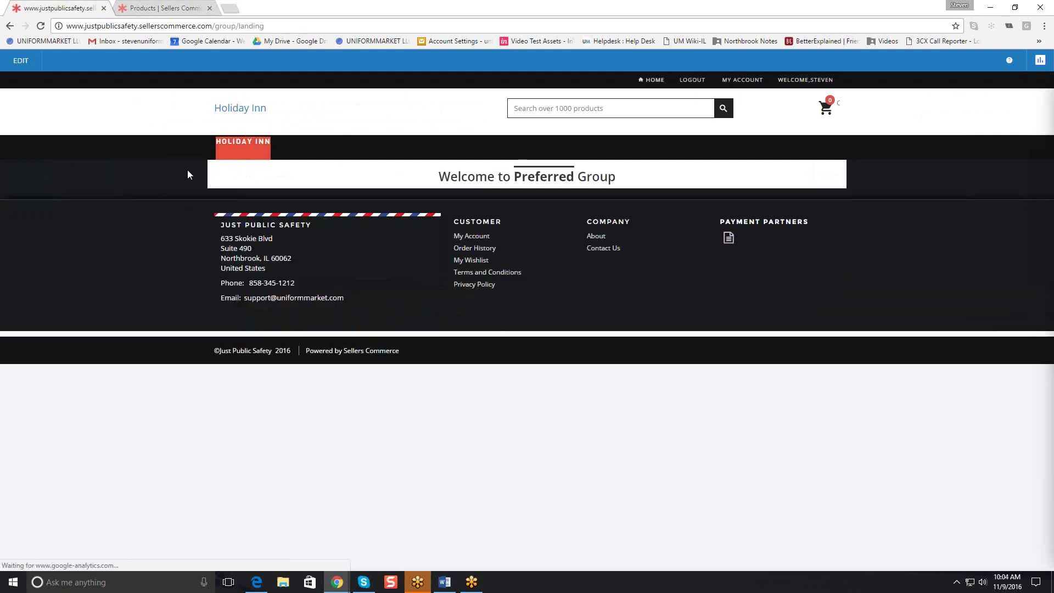
click(22, 60)
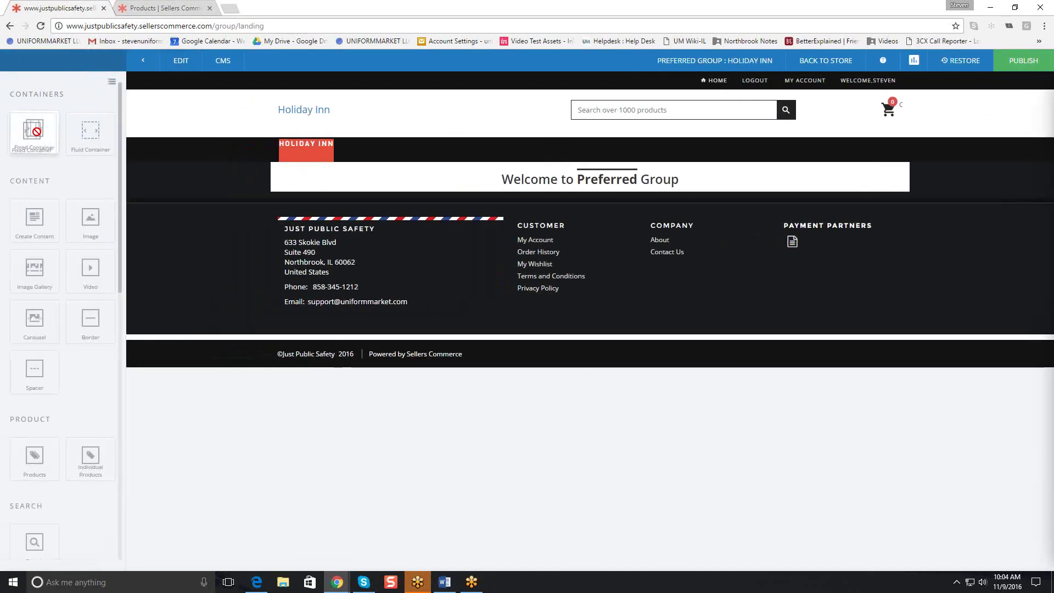
drag(34, 130, 371, 188)
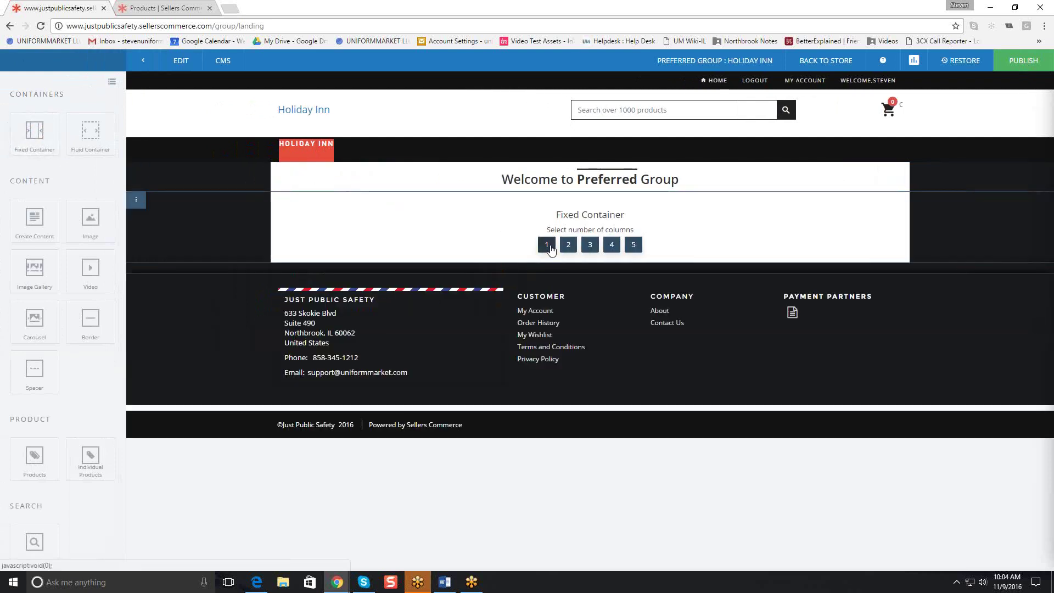
Step: Add a one-column Create Content block and type 'Welcome Holiday Inn employees! Please use the menu bar above to find the products...'
click(547, 245)
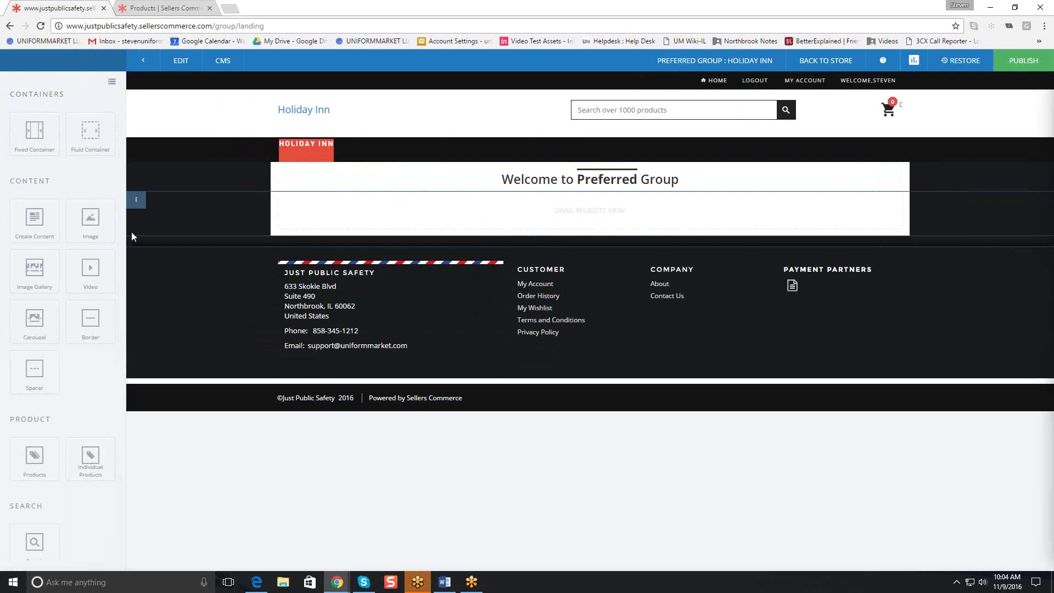
drag(40, 222, 587, 214)
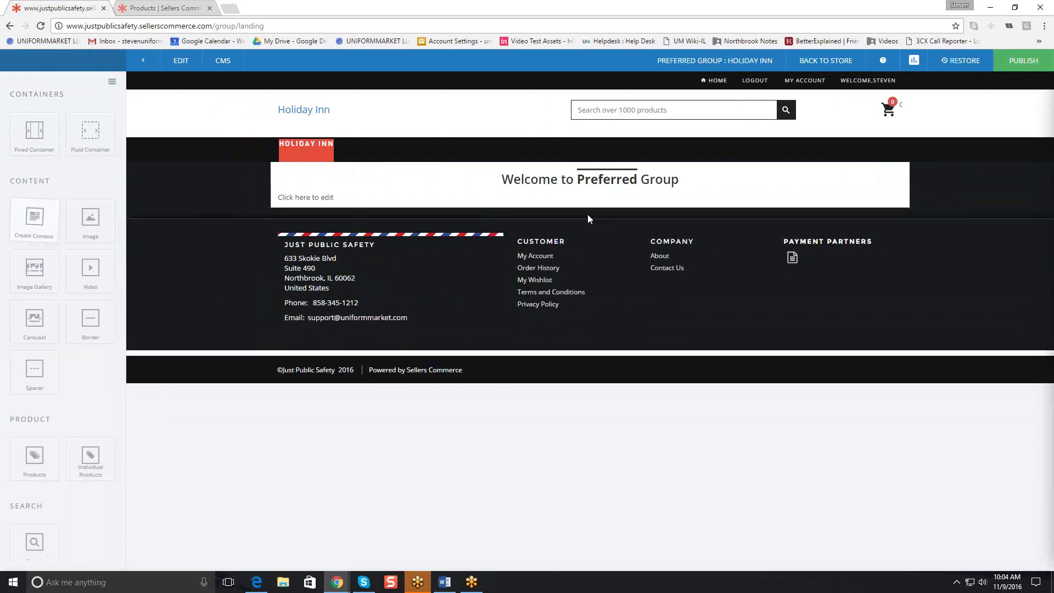
click(336, 203)
drag(343, 225, 252, 220)
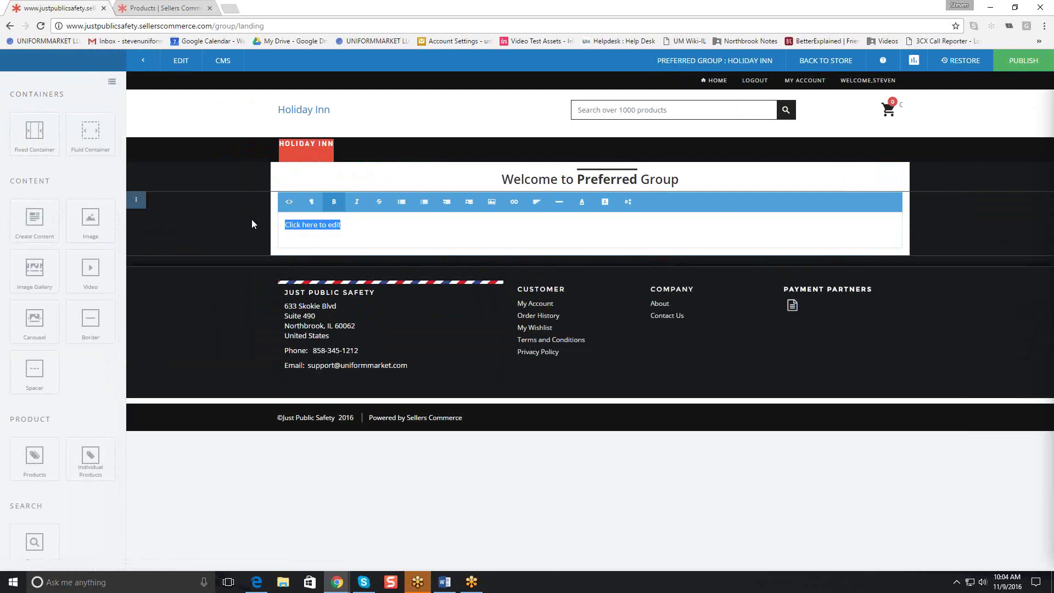
text(Welc)
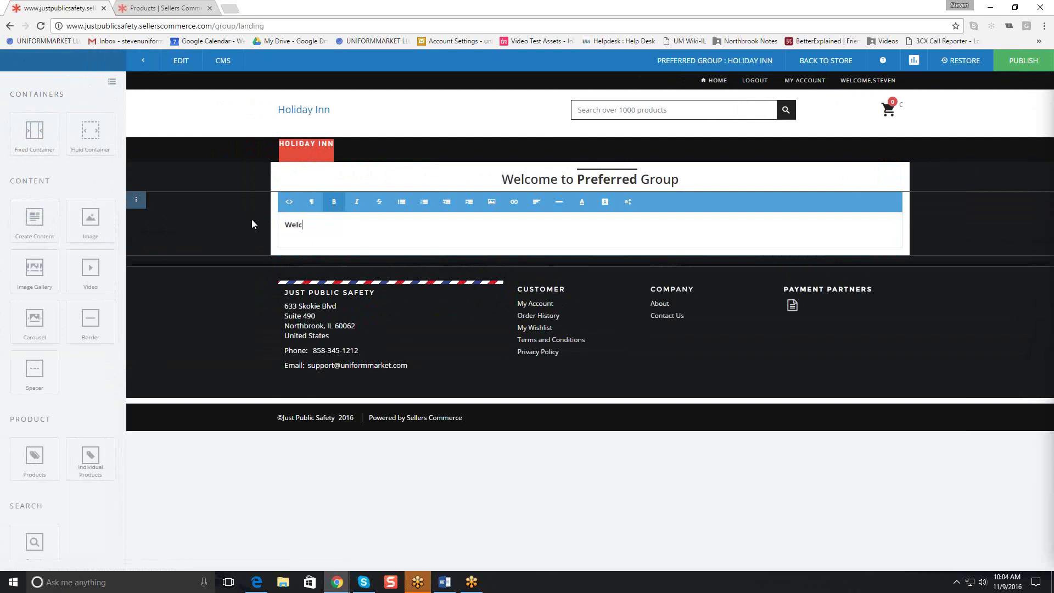
text(ome Holiday Inn employees! Please us)
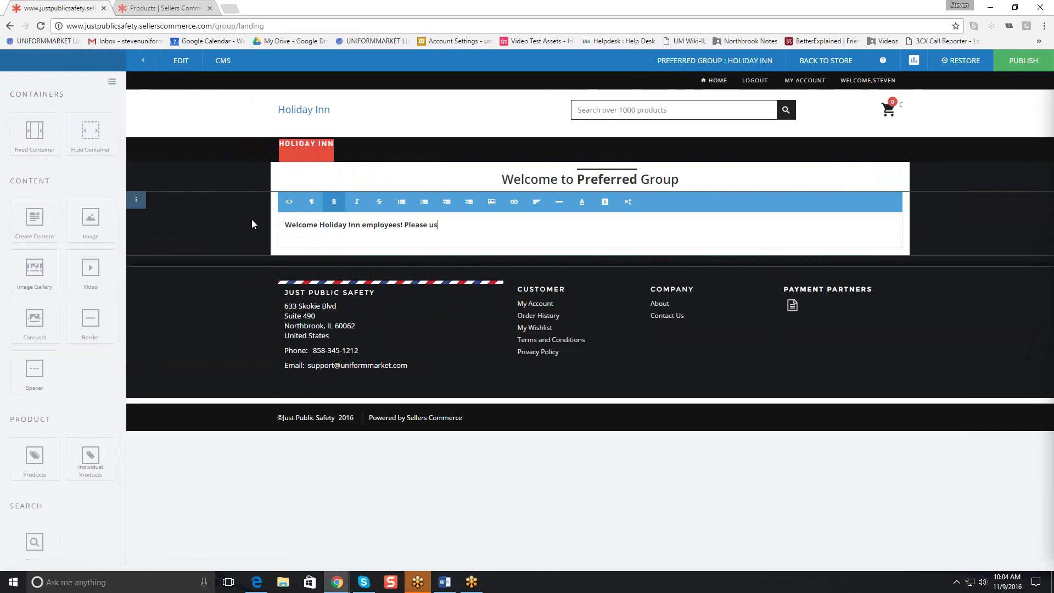
text(e the menu b)
text(ar above )
text(to p)
text(find the)
text( products)
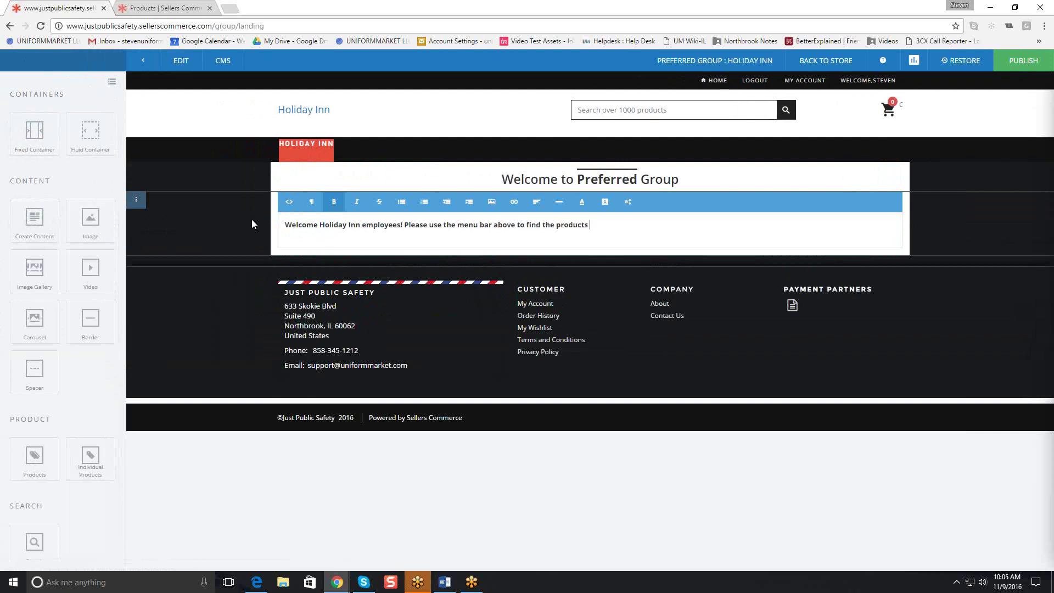
text( you're looking for.)
Step: Centre the whole welcome message and set its font size to 24px
drag(656, 224, 282, 225)
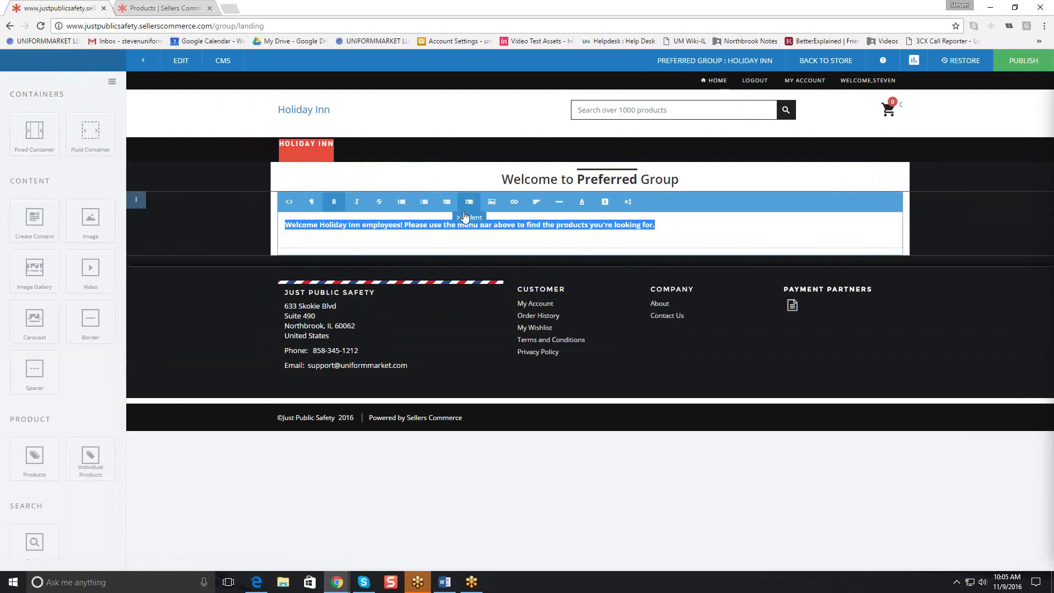
click(536, 202)
click(549, 245)
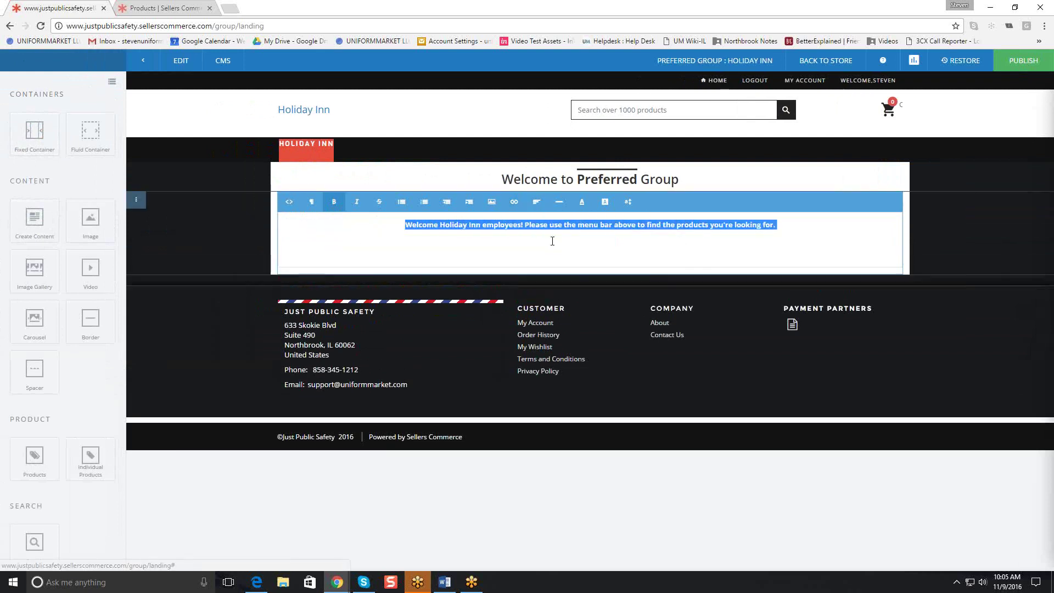
click(633, 204)
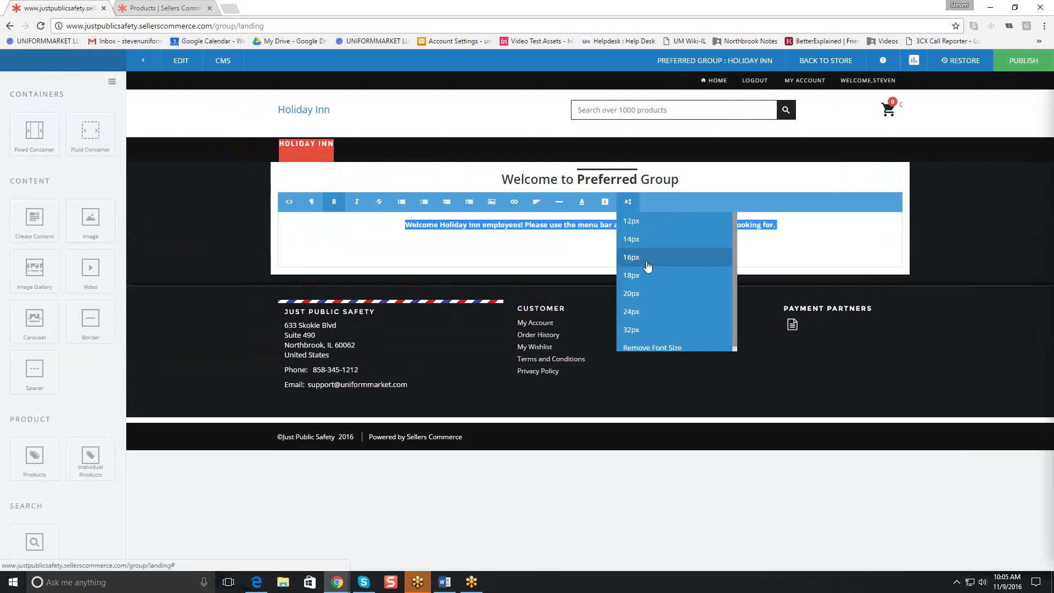
click(640, 311)
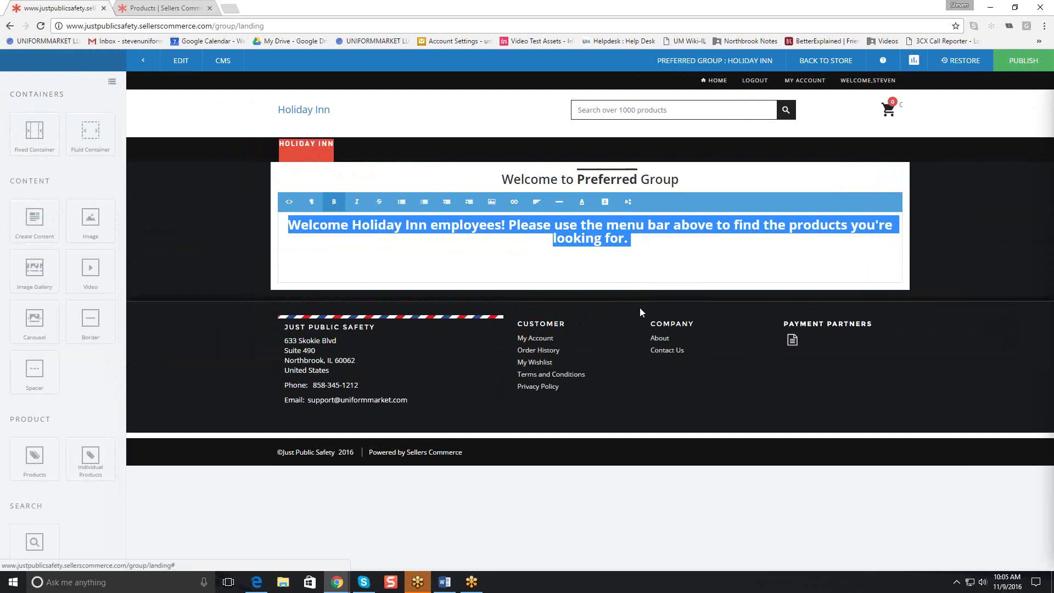
click(659, 250)
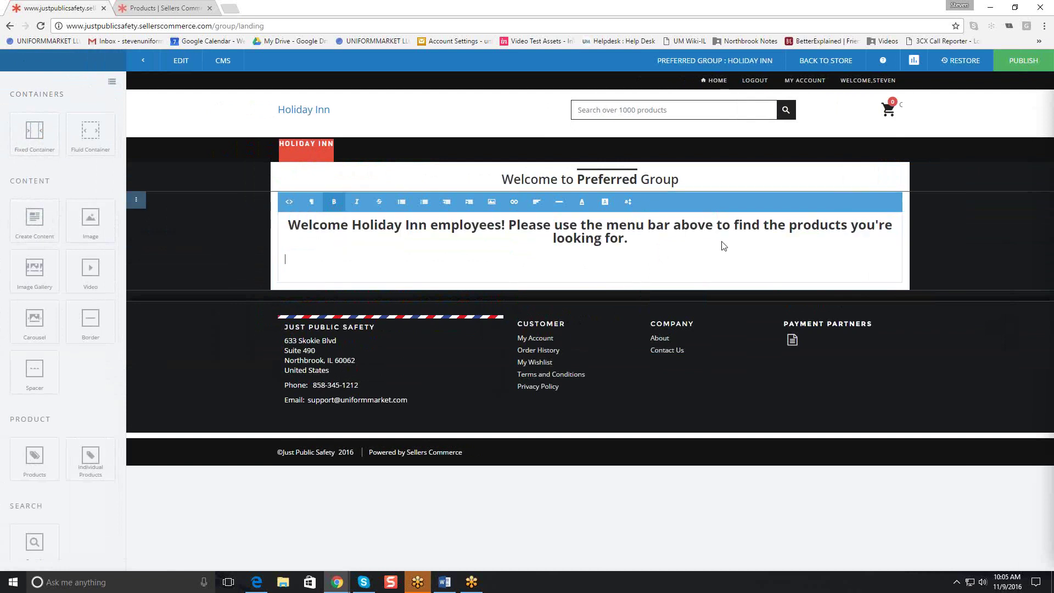
Step: Finish editing the text block and publish the landing page, confirming the publish
click(946, 180)
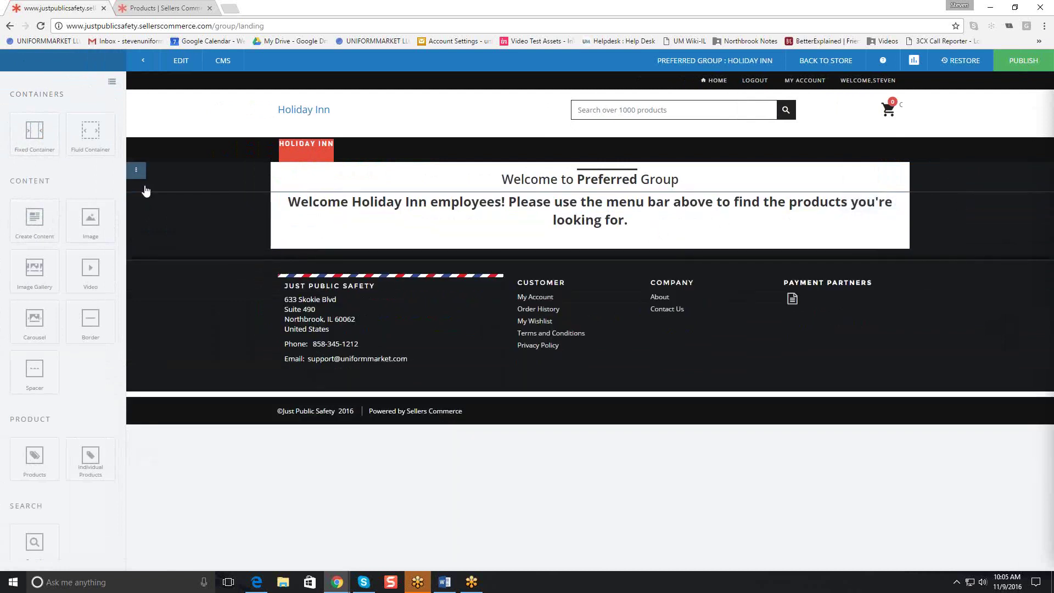
click(1014, 58)
click(512, 121)
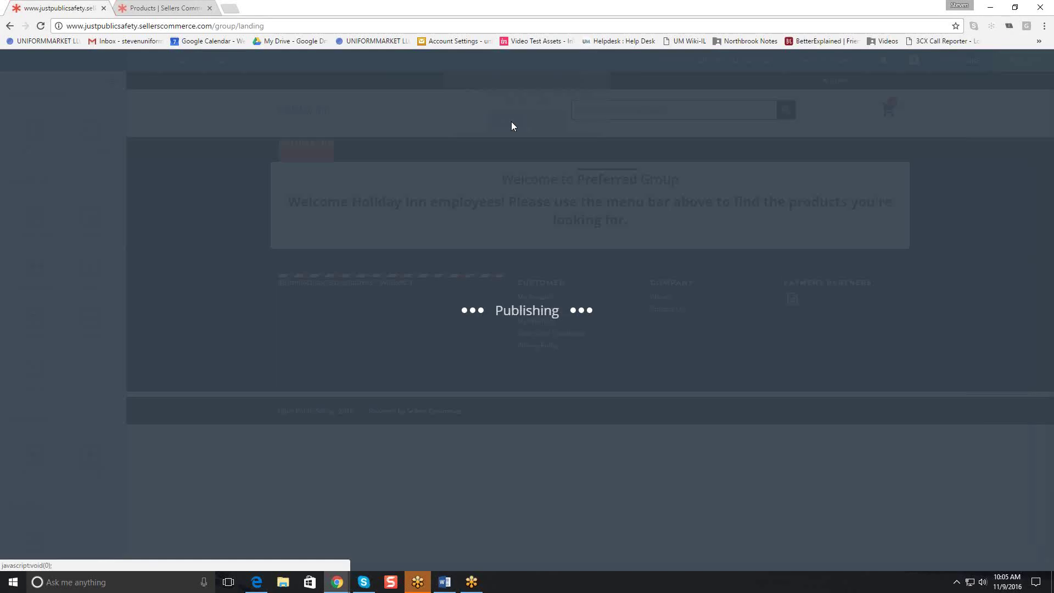
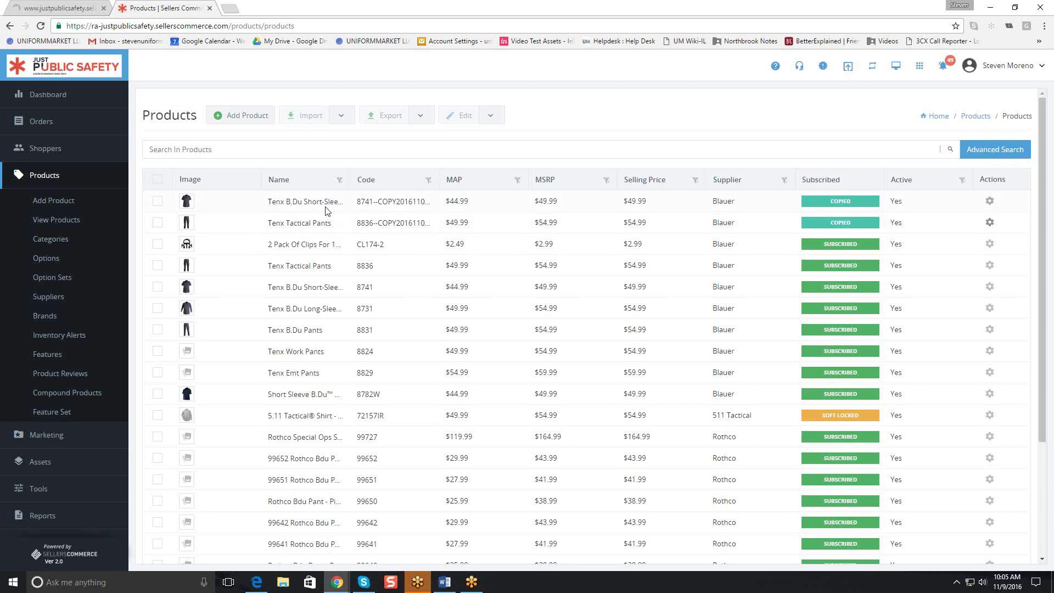
Step: Open Bulk Edit for the copied Tenx shirt and pants, confirming 2 products
click(158, 202)
click(158, 223)
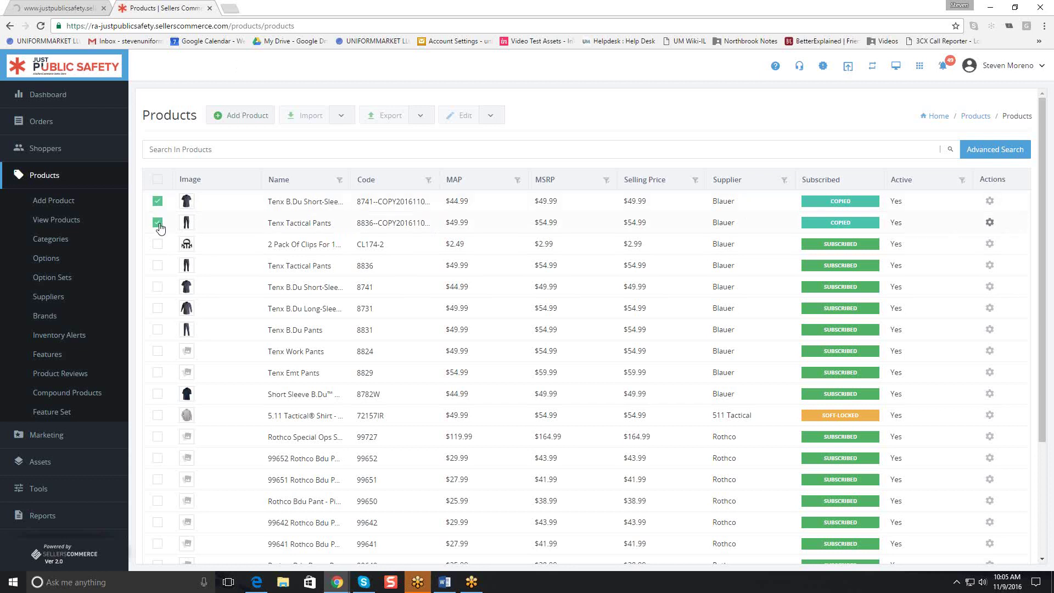
click(490, 115)
click(494, 137)
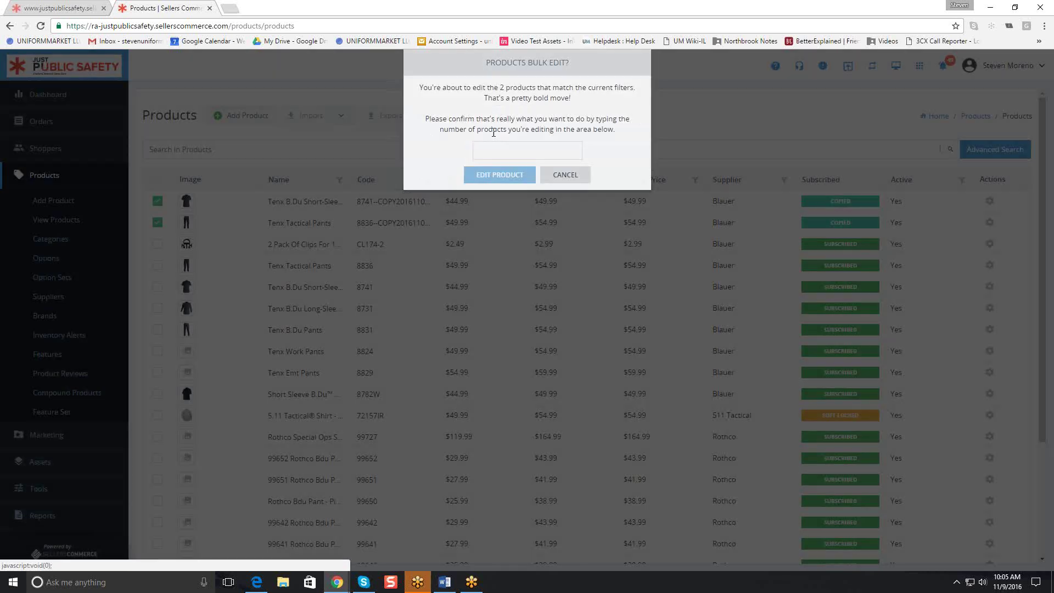
click(500, 149)
text(2)
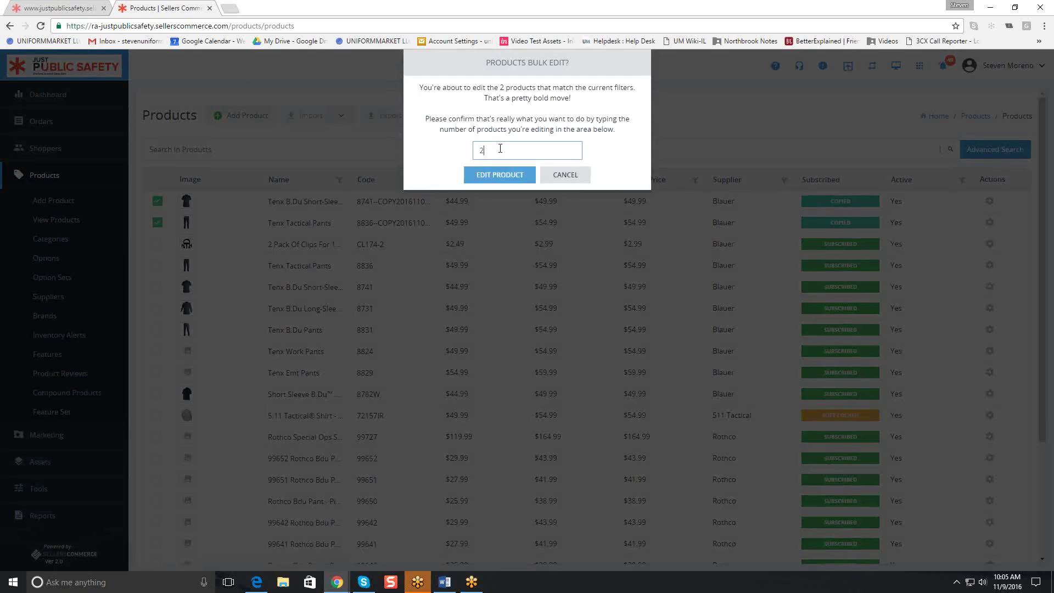
click(505, 174)
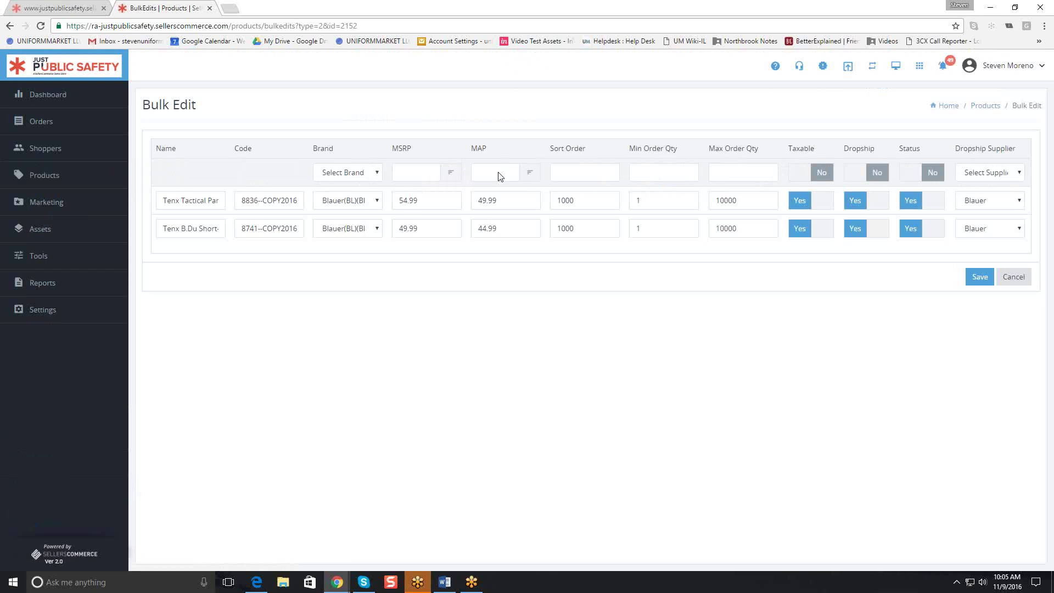
Step: Change the two product codes to 8836--holidayinn and 8741--holidayinn
drag(265, 201, 334, 204)
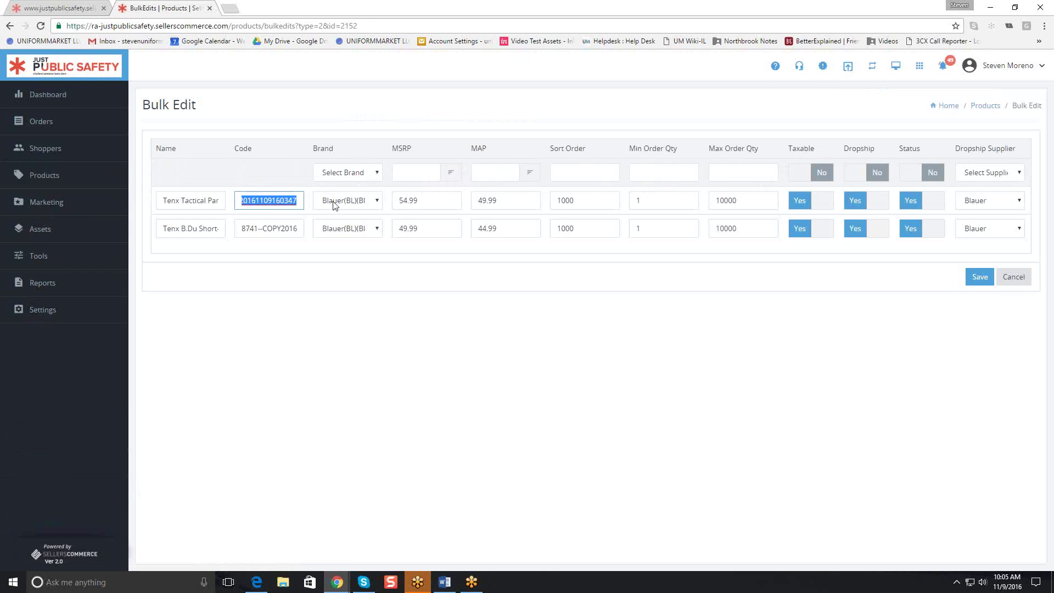
text(8836--hi)
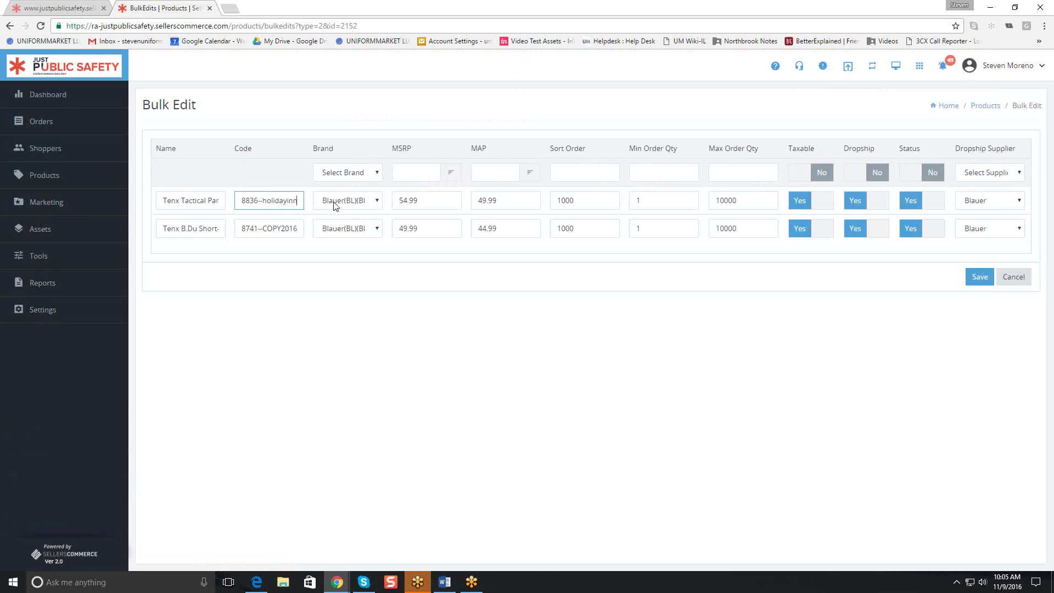
double_click(301, 232)
click(269, 228)
key(ctrl+a)
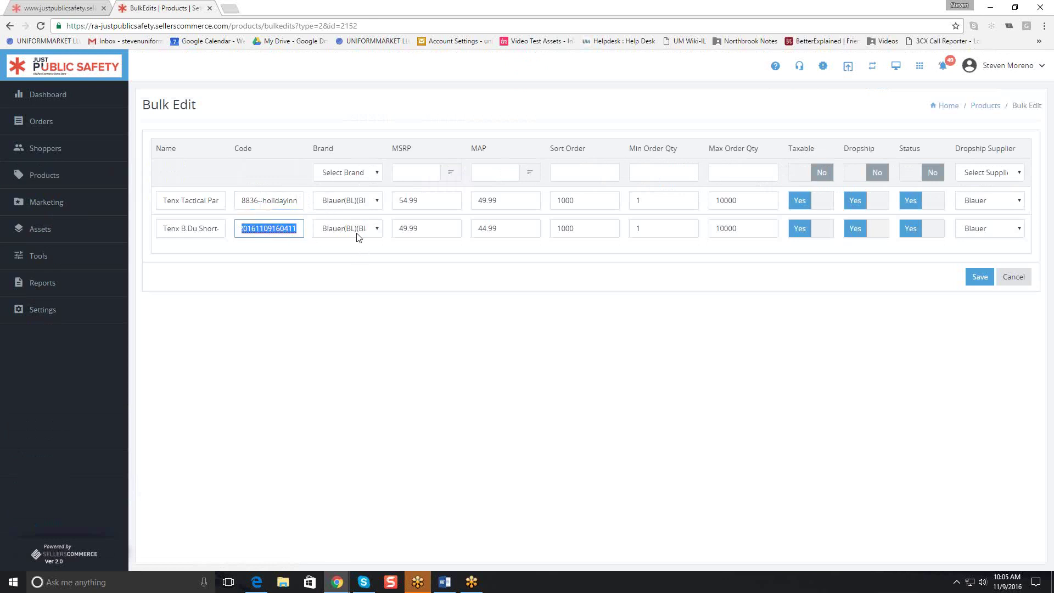
text(8741--holidayinn)
Step: Set the MSRPs to 44.99 and 39.99 and save the bulk edit
click(430, 201)
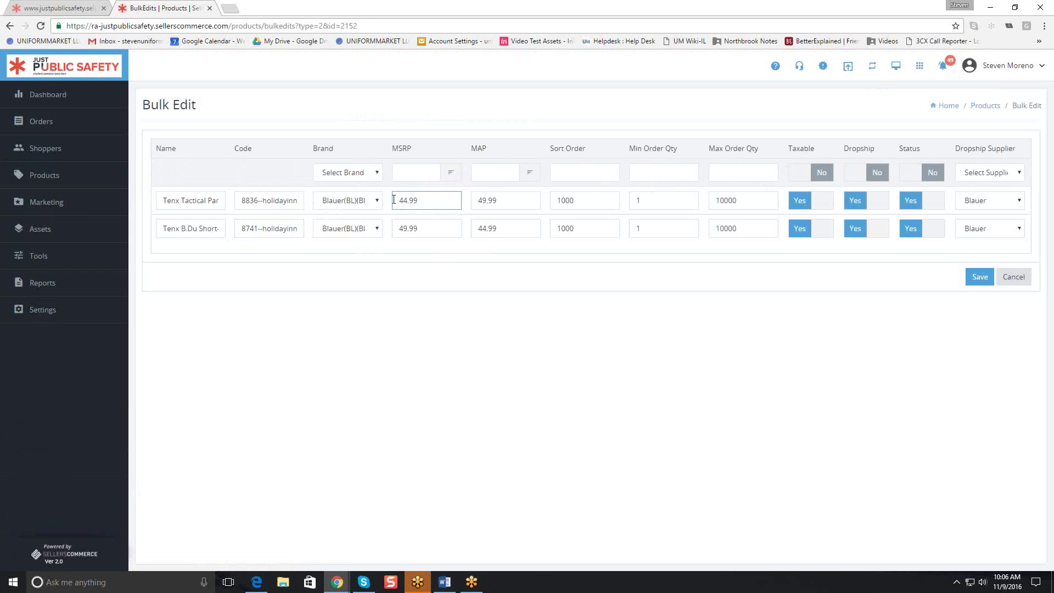
click(401, 229)
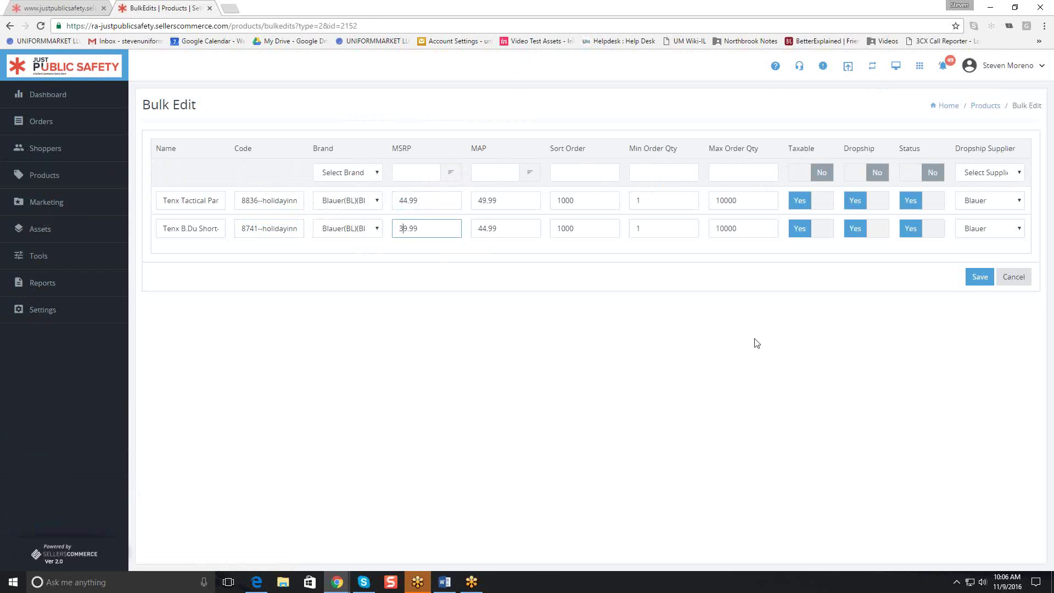
click(978, 278)
Step: Open the Holiday Inn preferred group for editing from Shoppers > Preferred Groups
click(59, 151)
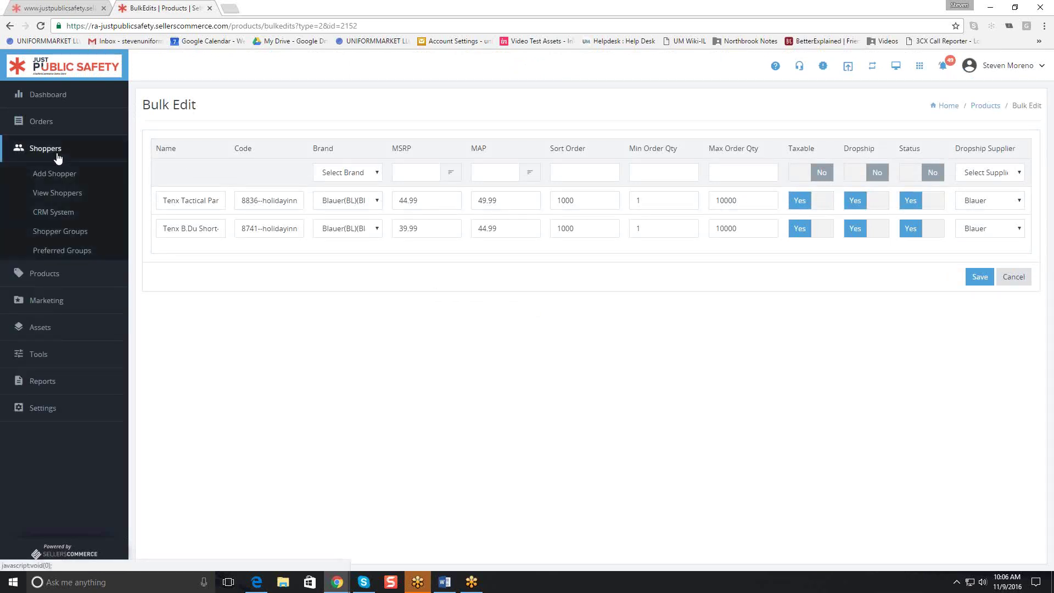
click(65, 251)
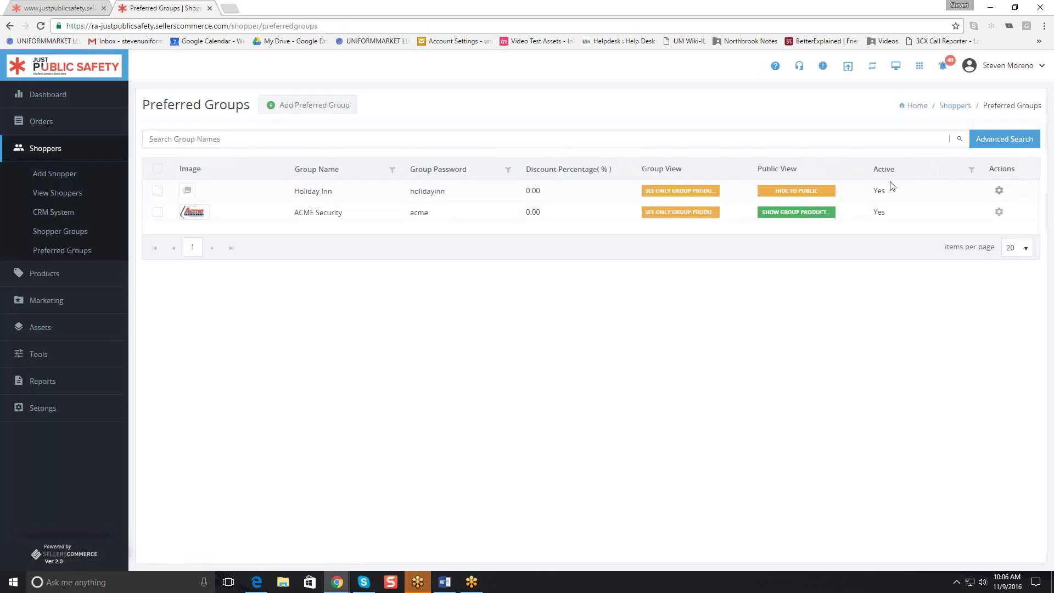
click(1000, 196)
click(994, 205)
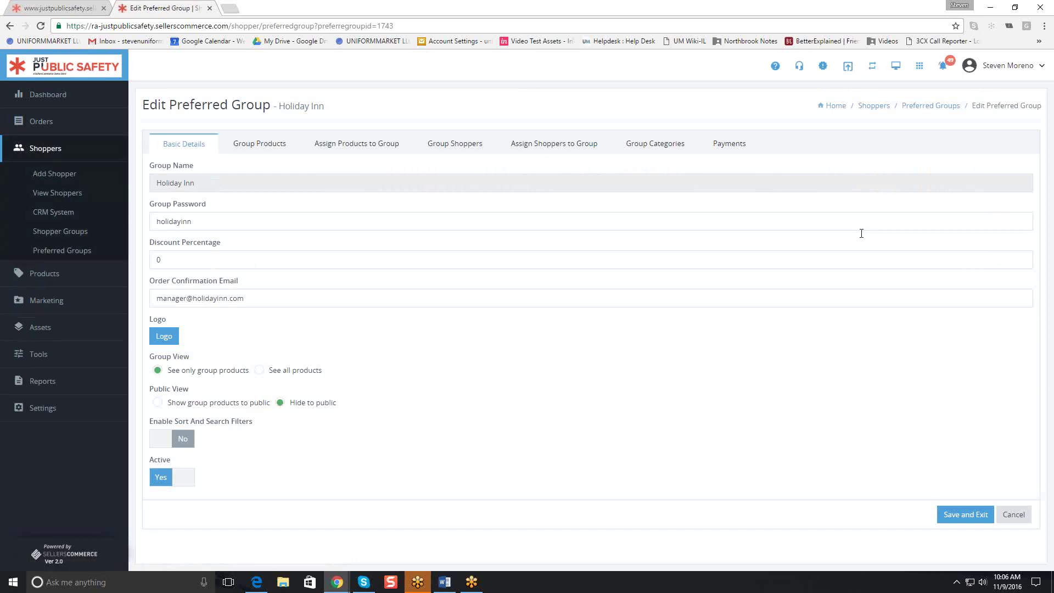
click(266, 147)
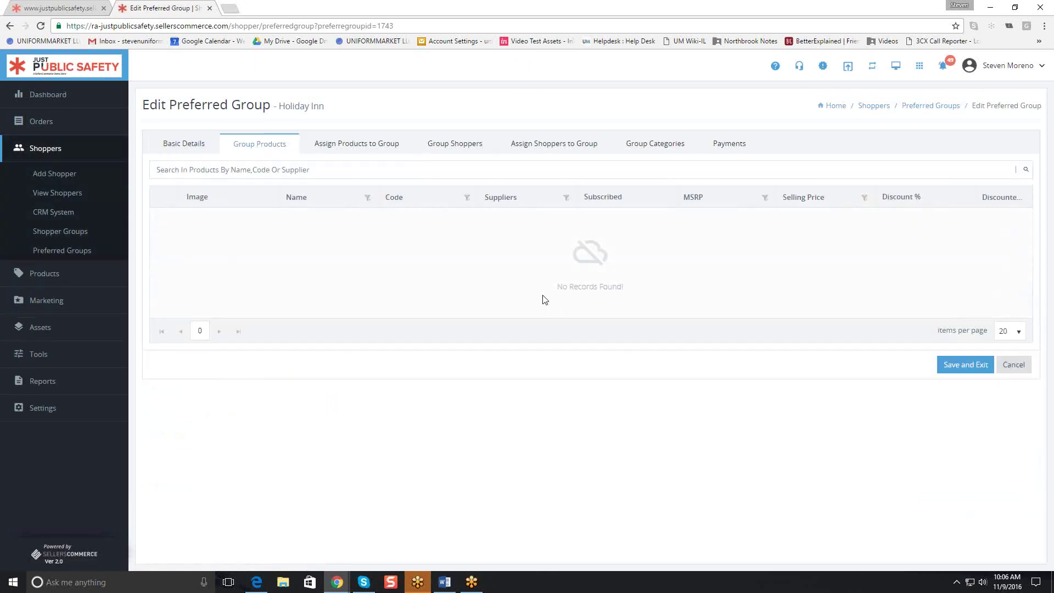
Step: Assign the 8741--holidayinn and 8836--holidayinn products to the group
click(341, 146)
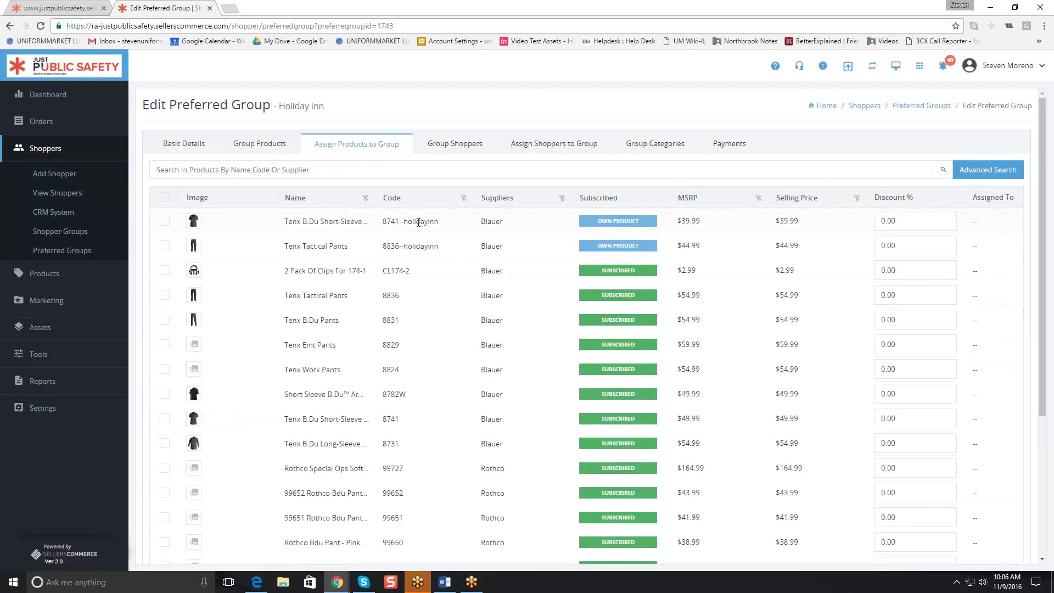
click(164, 221)
click(164, 246)
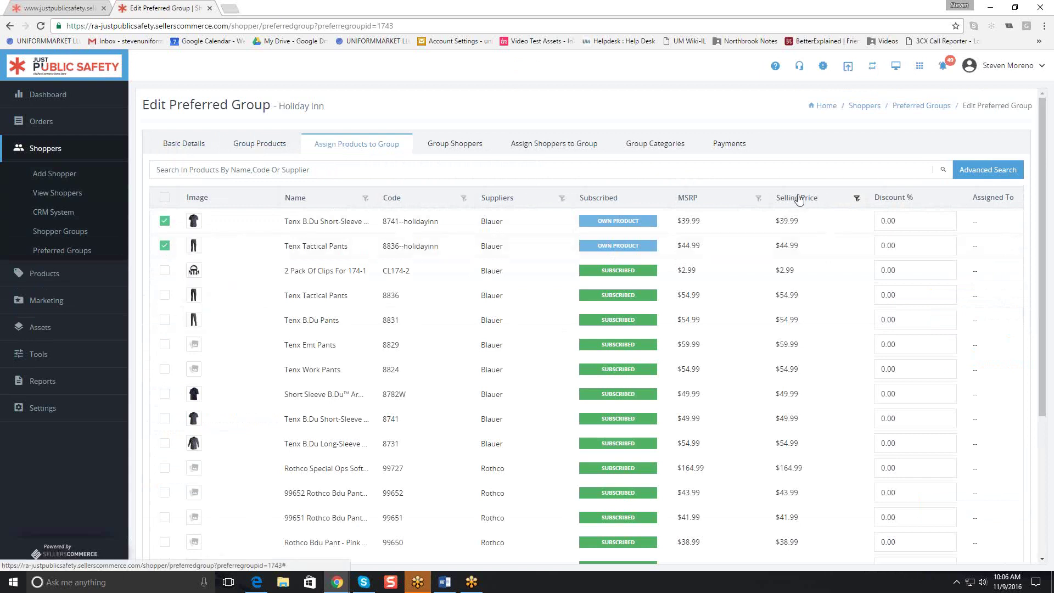
scroll(799, 199, down, 4)
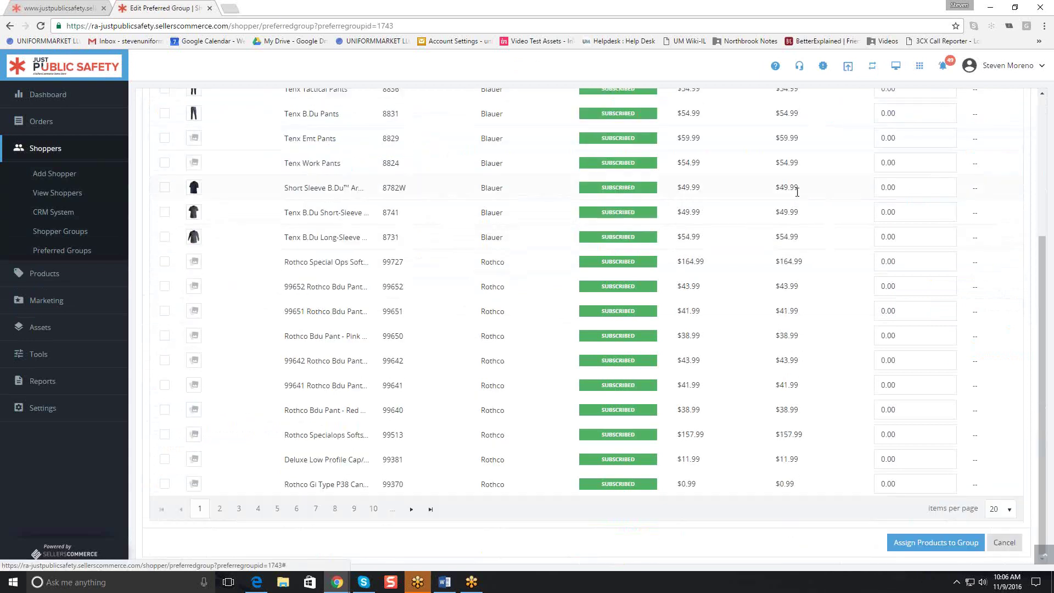
click(935, 544)
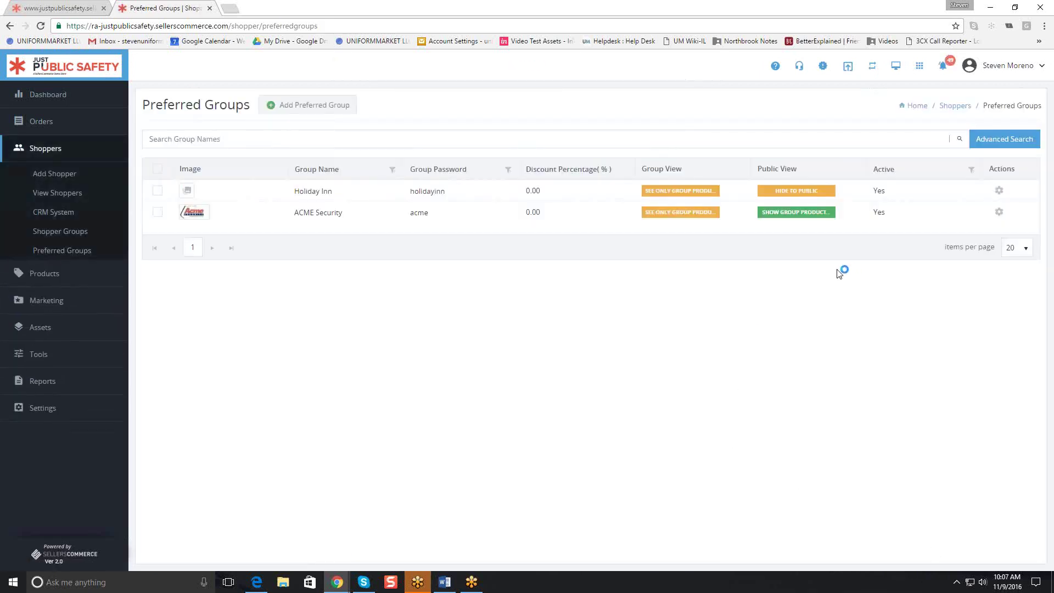
Step: Reopen Holiday Inn's Group Products, showing 8741--holidayinn at $39.99 and 8836--holidayinn at $44.99
click(999, 191)
click(984, 206)
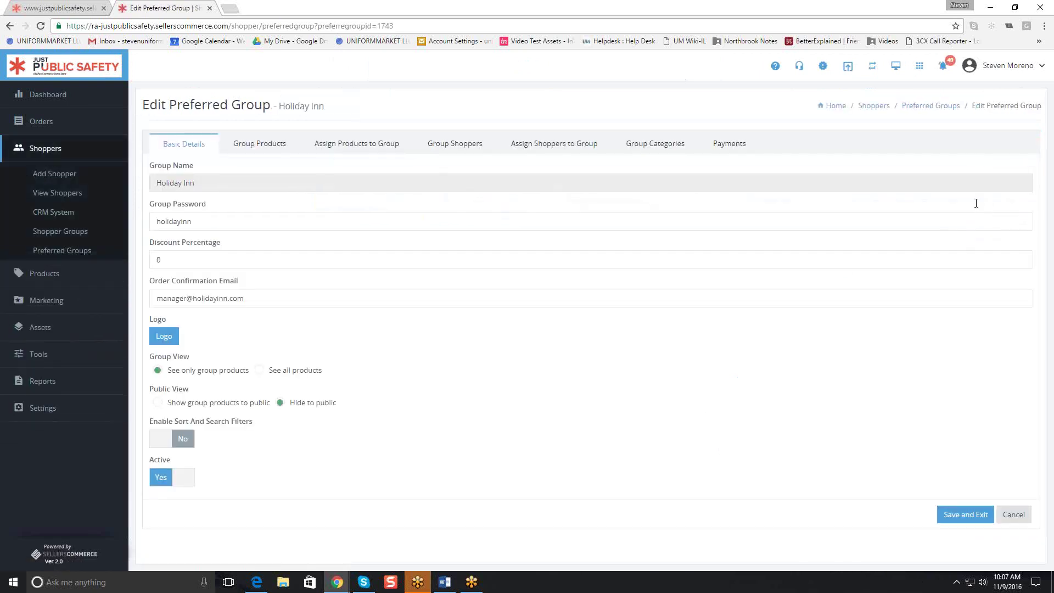
click(263, 143)
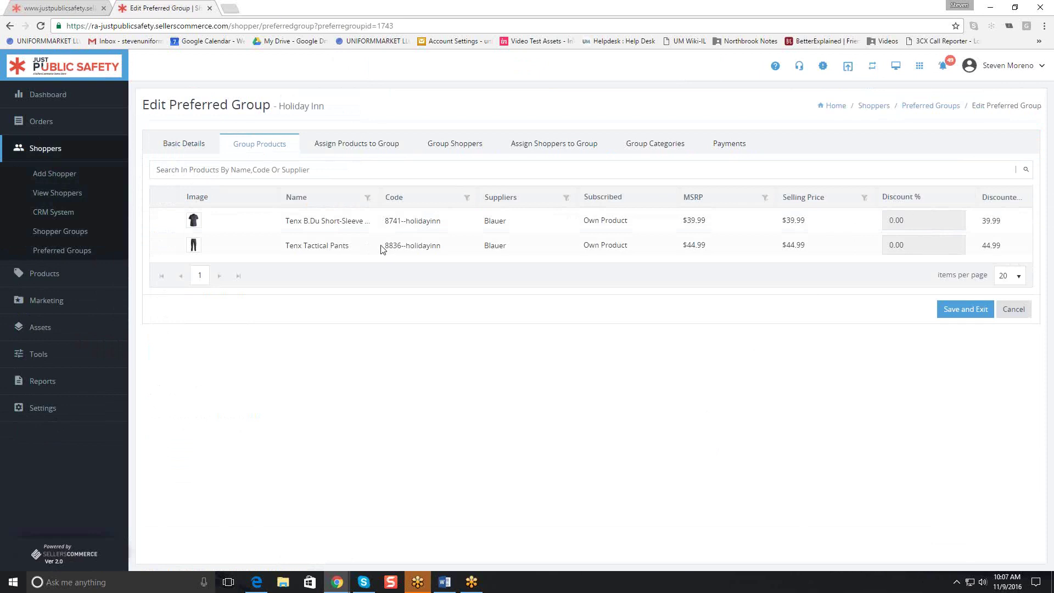
click(75, 8)
Step: Check the Holiday Inn storefront listing and shirt page, then return to Edit Preferred Group
click(243, 144)
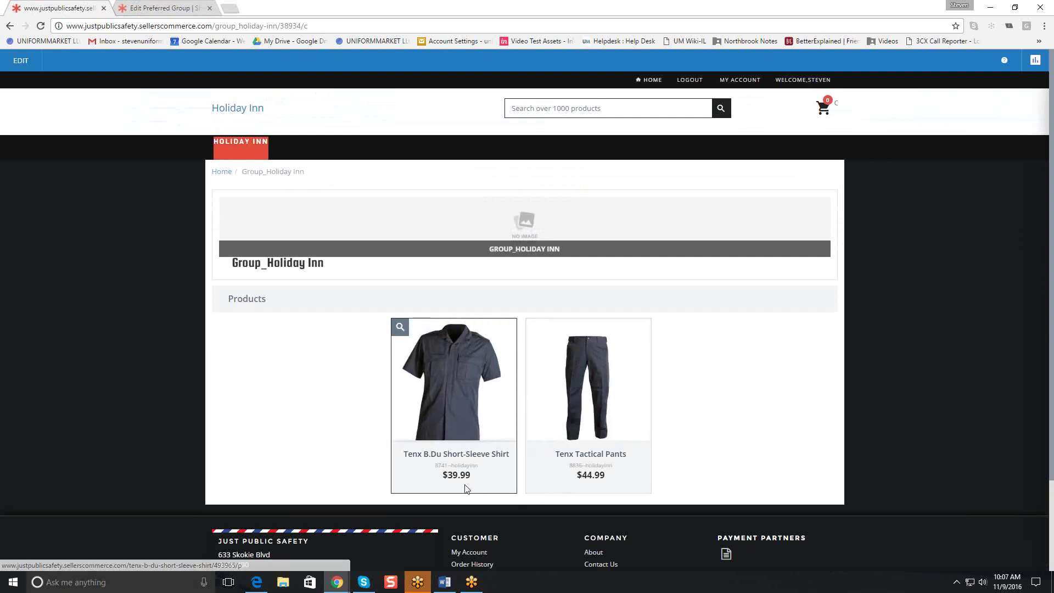
click(480, 469)
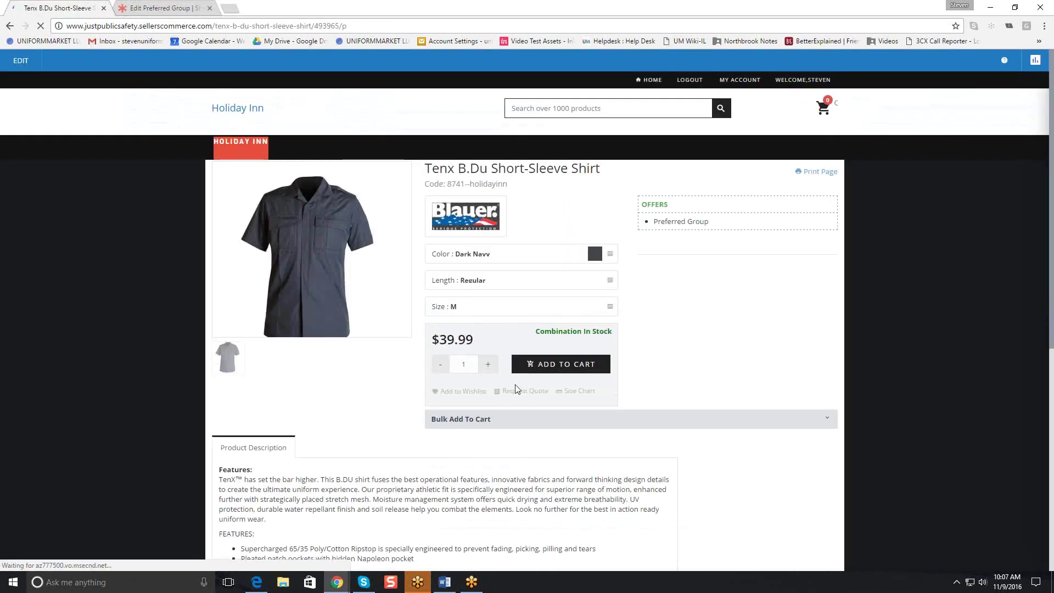
drag(507, 184, 469, 185)
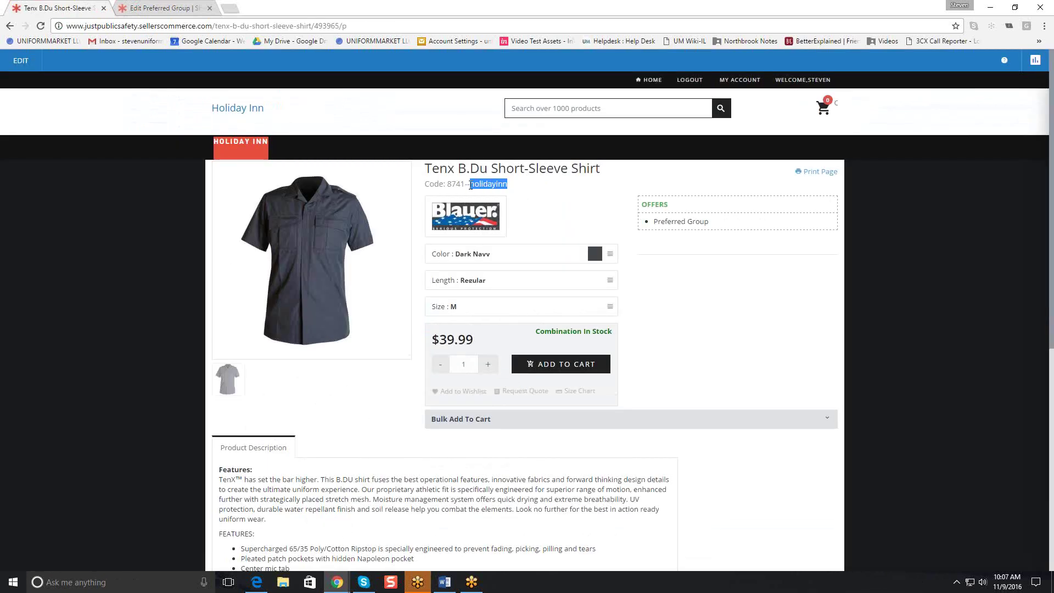
click(418, 265)
click(10, 25)
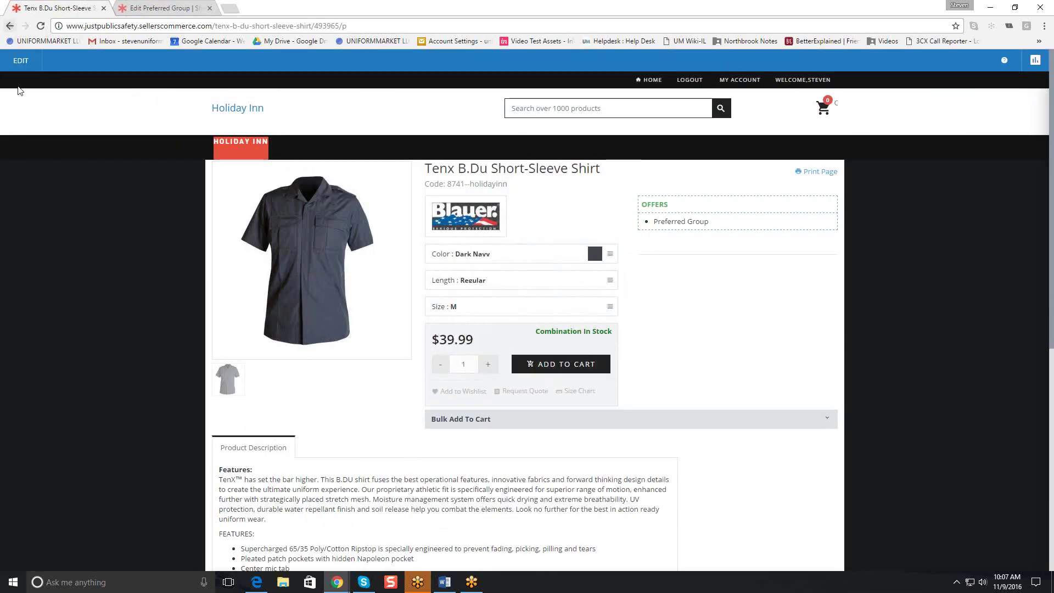
click(166, 12)
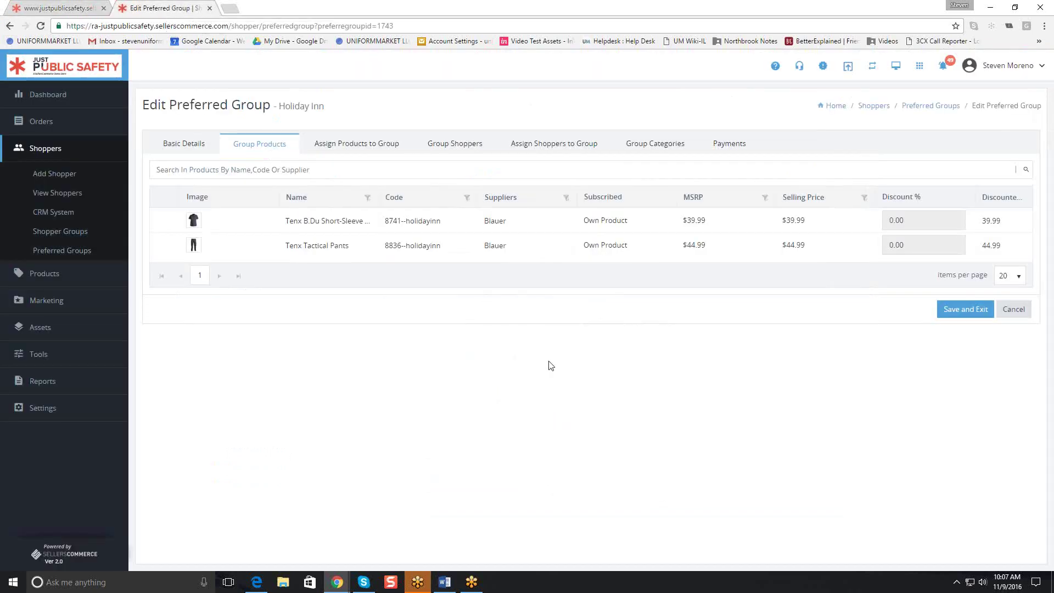
click(62, 7)
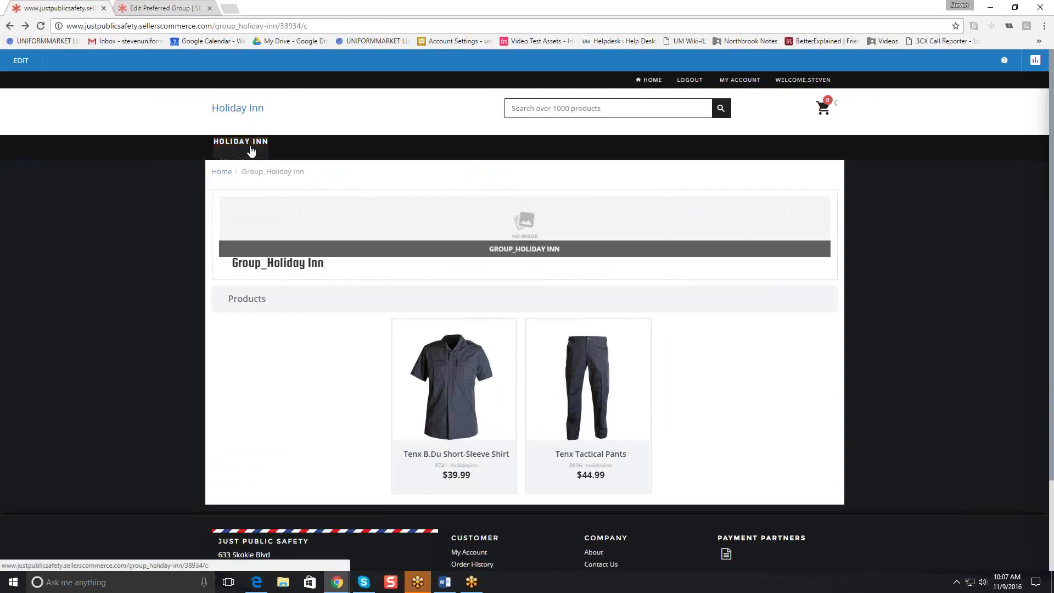
click(165, 7)
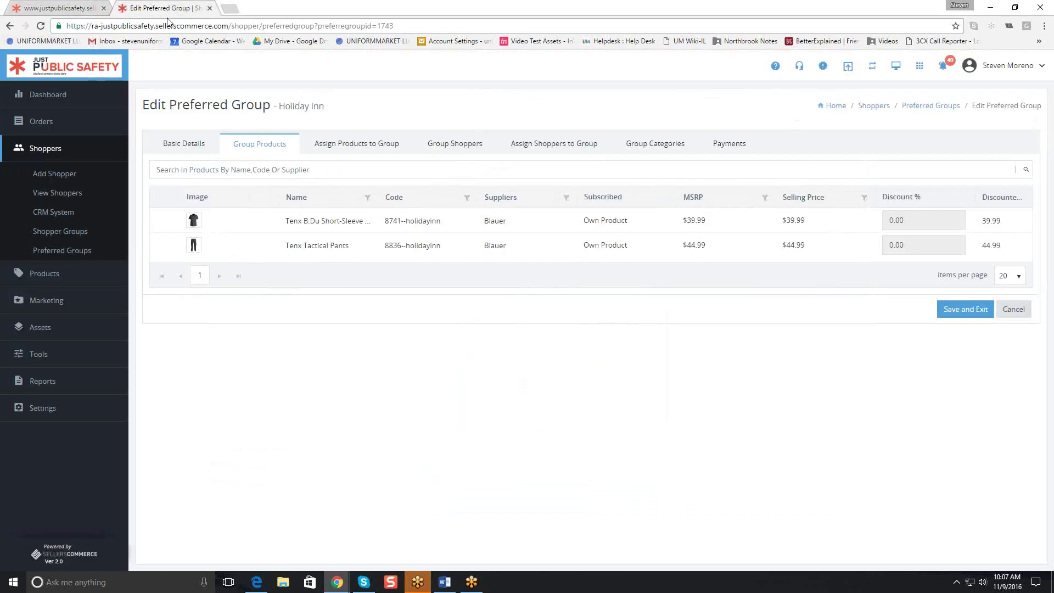
Step: Enter a new group category named Tops with code THI
click(663, 168)
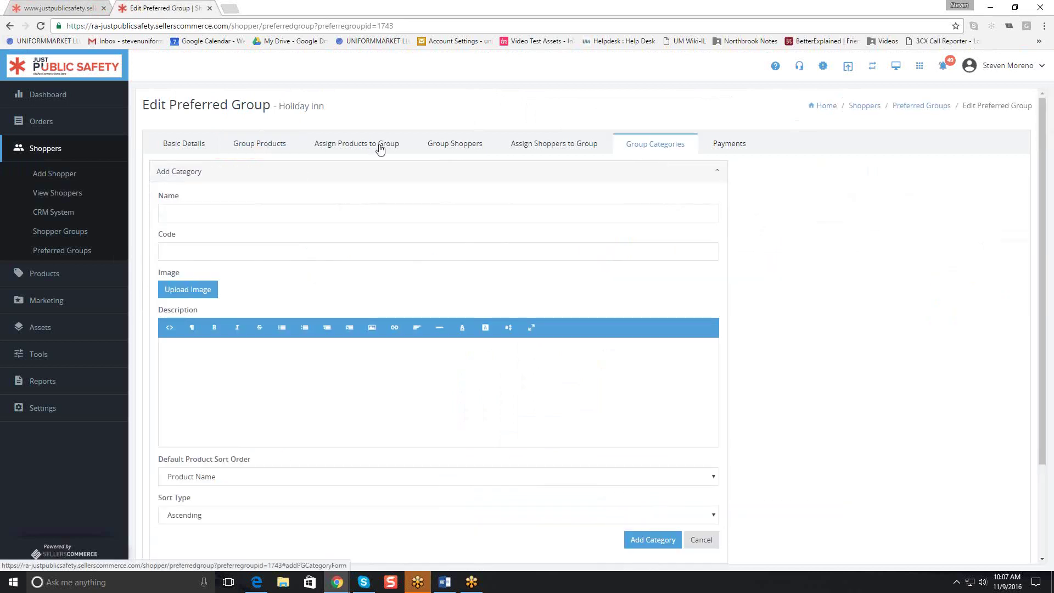
click(227, 209)
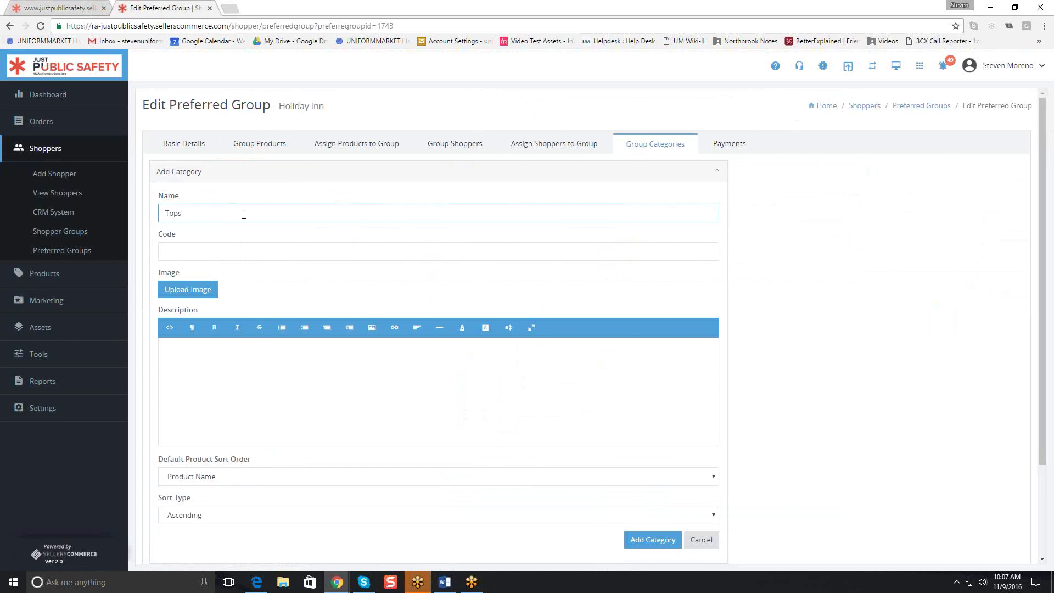
click(241, 243)
text(Top)
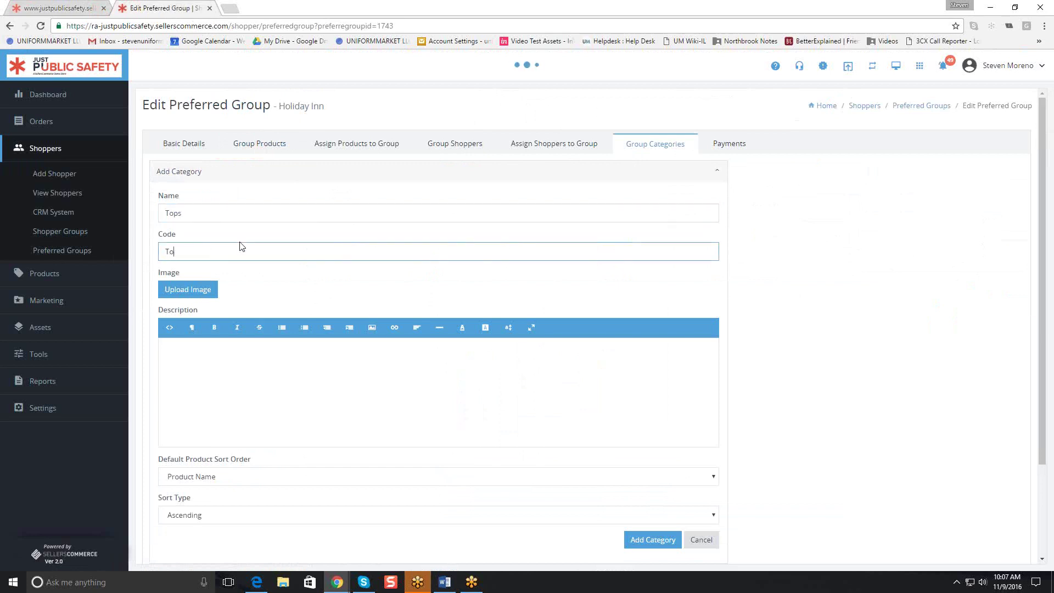
text(s)
key(BackSpace)
key(BackSpace)
key(BackSpace)
text(HI)
Step: Give the category the description Tops and add it to the group
drag(213, 221, 151, 206)
key(ctrl+c)
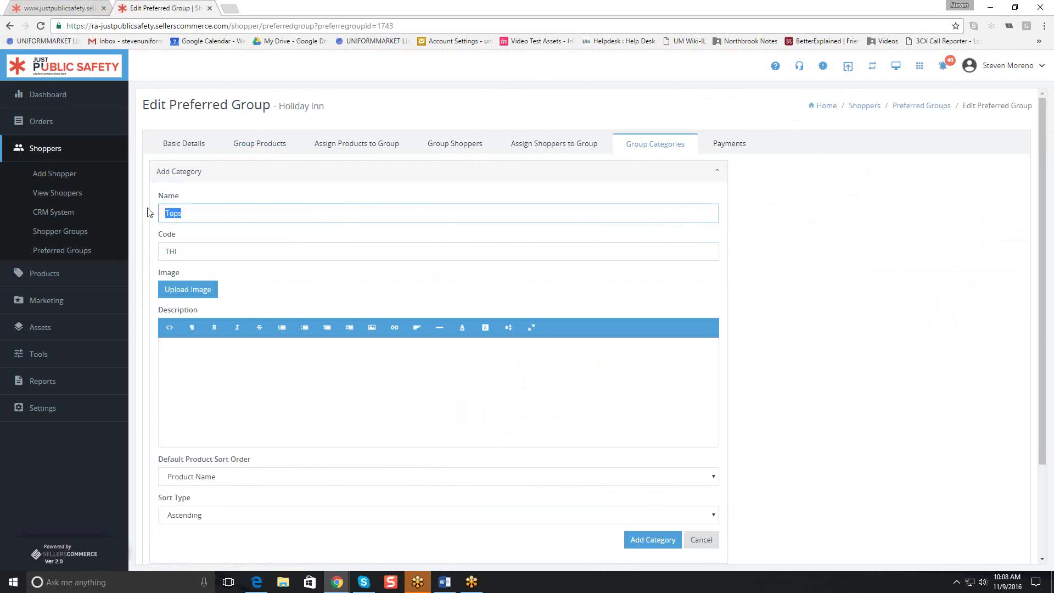
click(231, 390)
key(ctrl+v)
scroll(793, 396, down, 3)
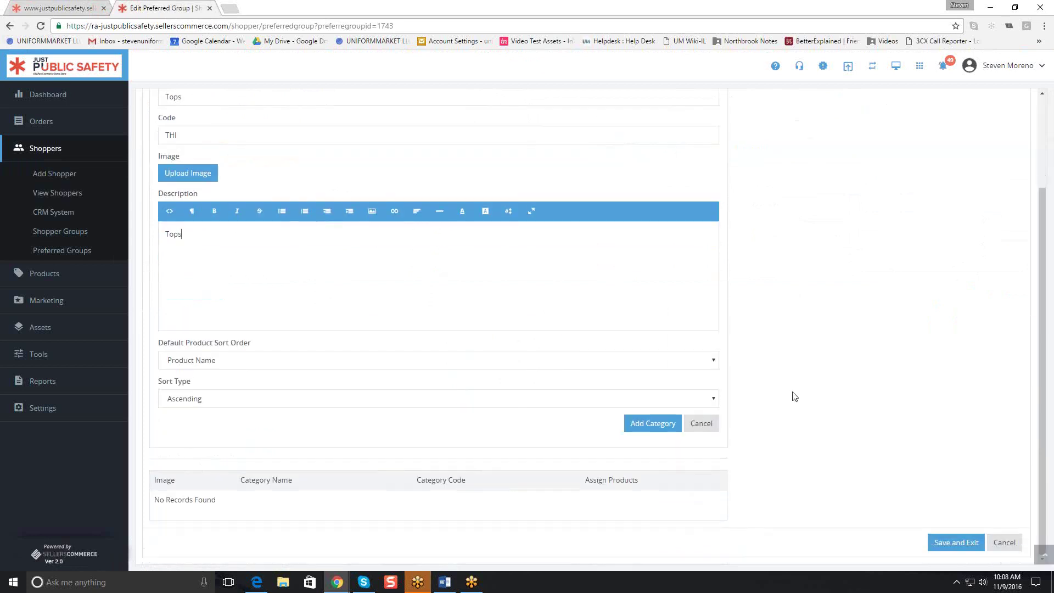
click(636, 422)
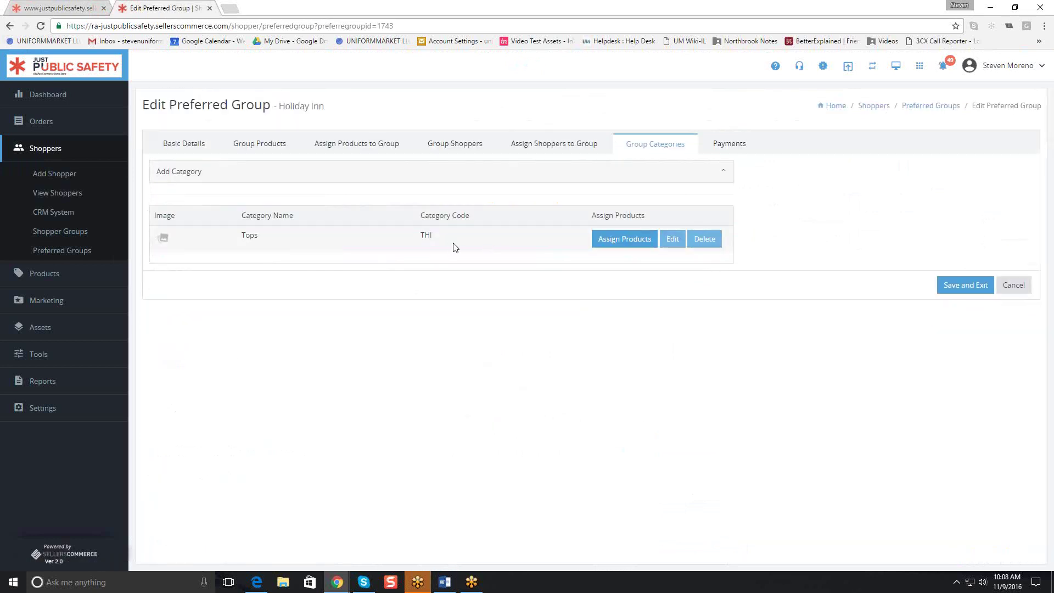
click(257, 177)
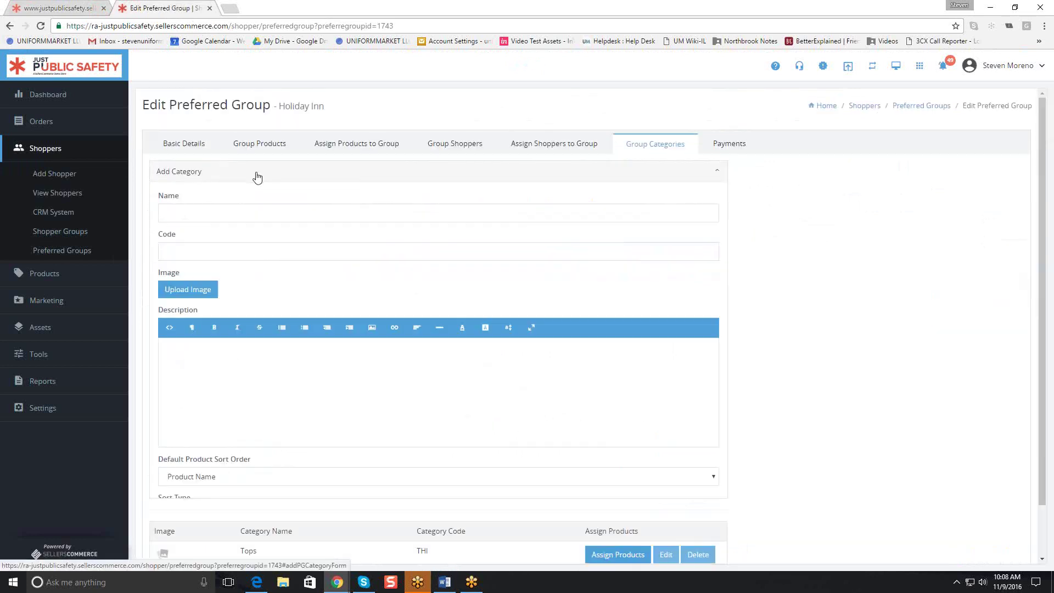
click(249, 214)
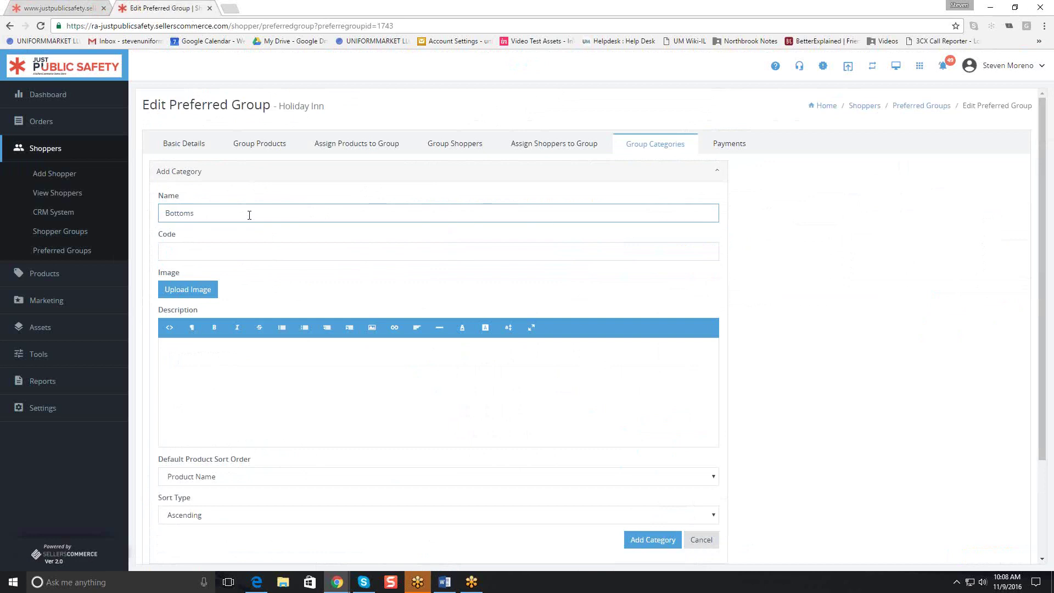
Step: Add the Bottoms category with code BHI and description Bottoms
click(226, 247)
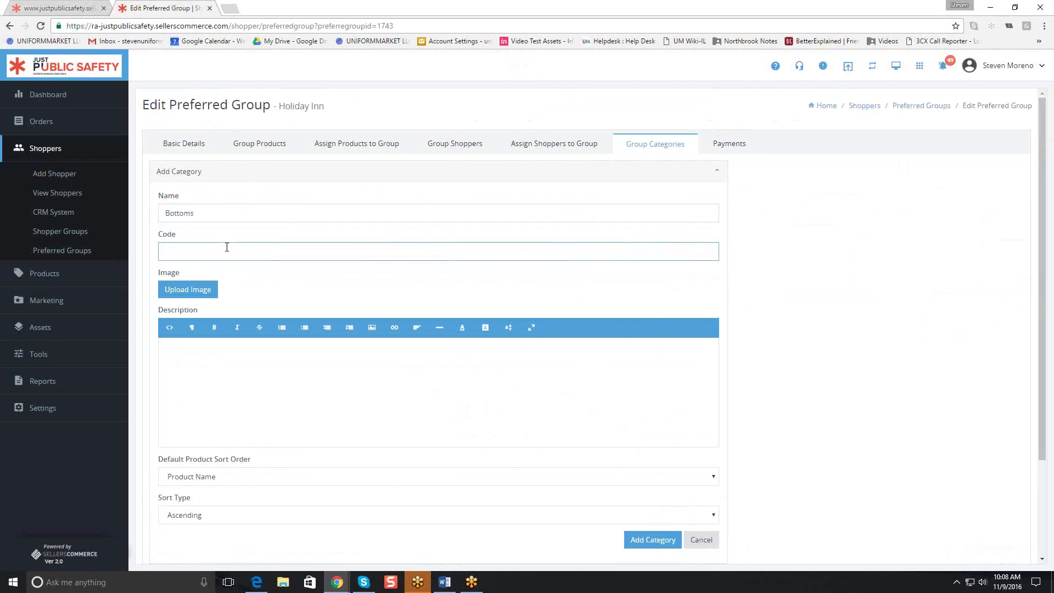
text(BHI)
drag(217, 220, 145, 213)
key(ctrl+c)
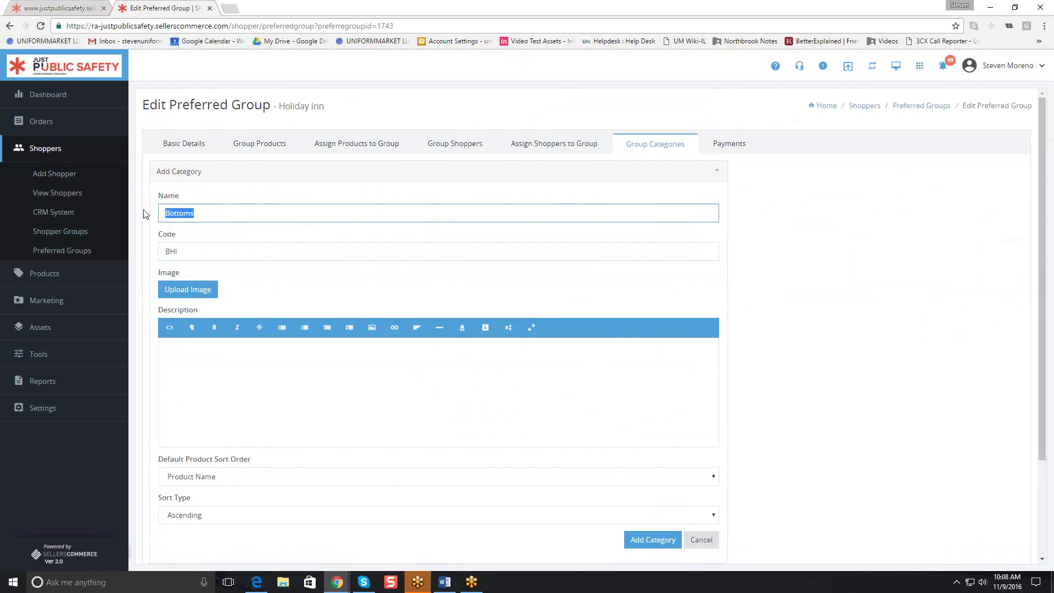
click(219, 388)
key(ctrl+v)
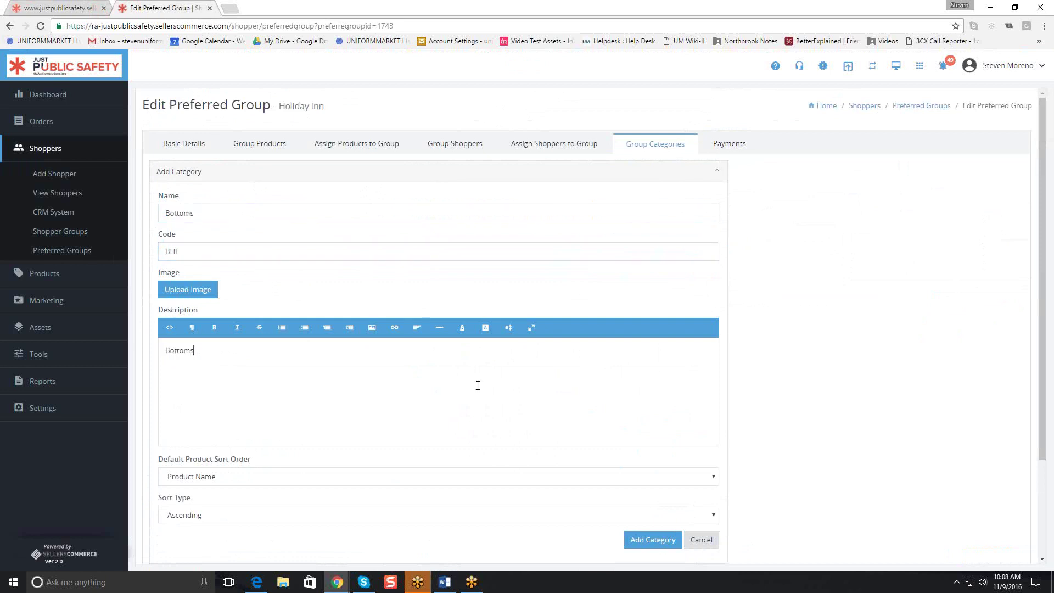
scroll(742, 391, down, 2)
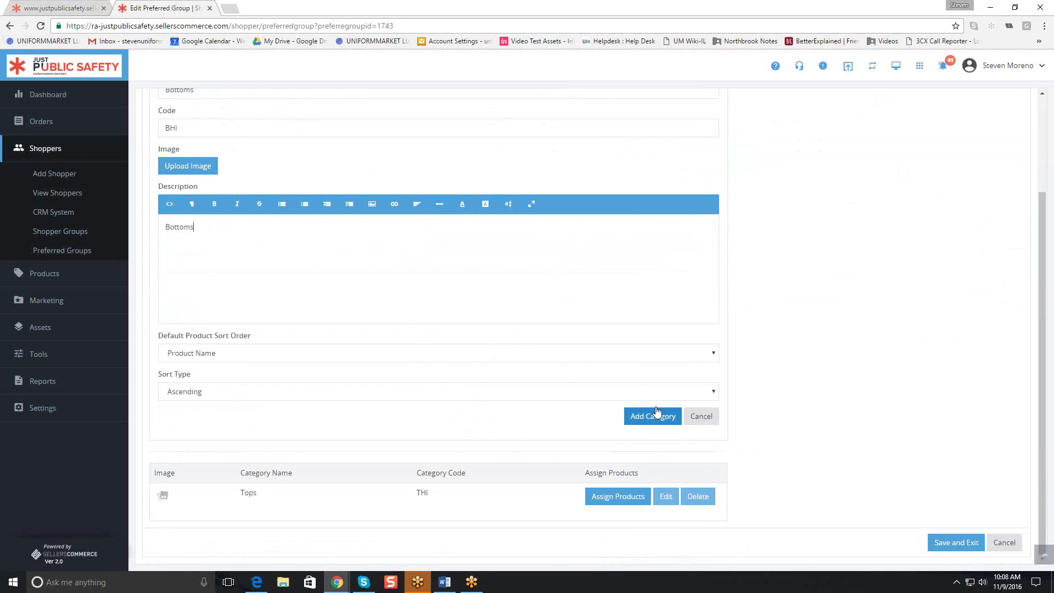
click(659, 415)
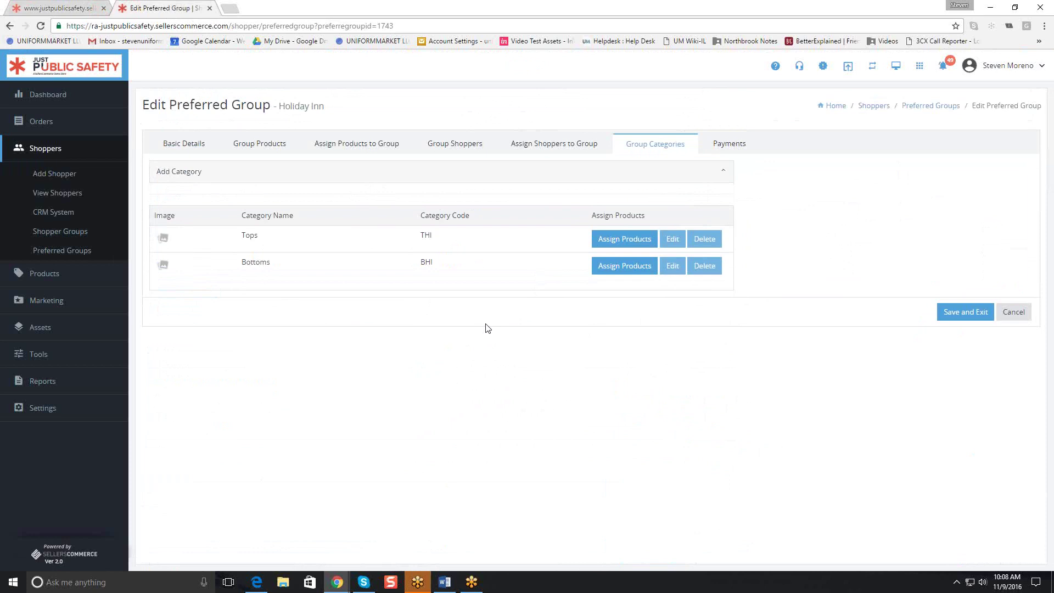
Step: Assign the short-sleeve shirt to the Tops category
click(626, 246)
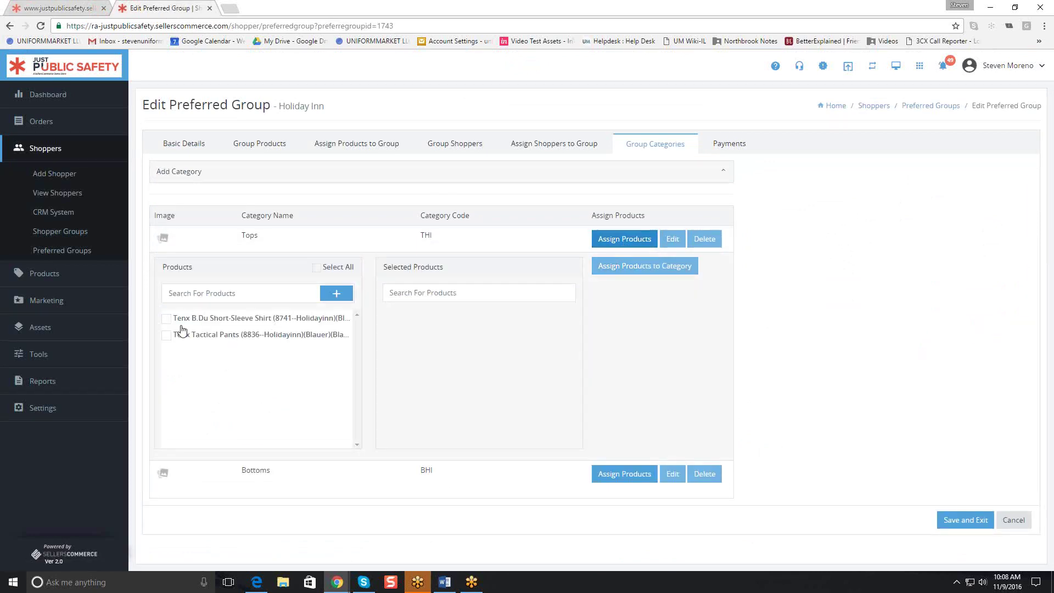
click(166, 320)
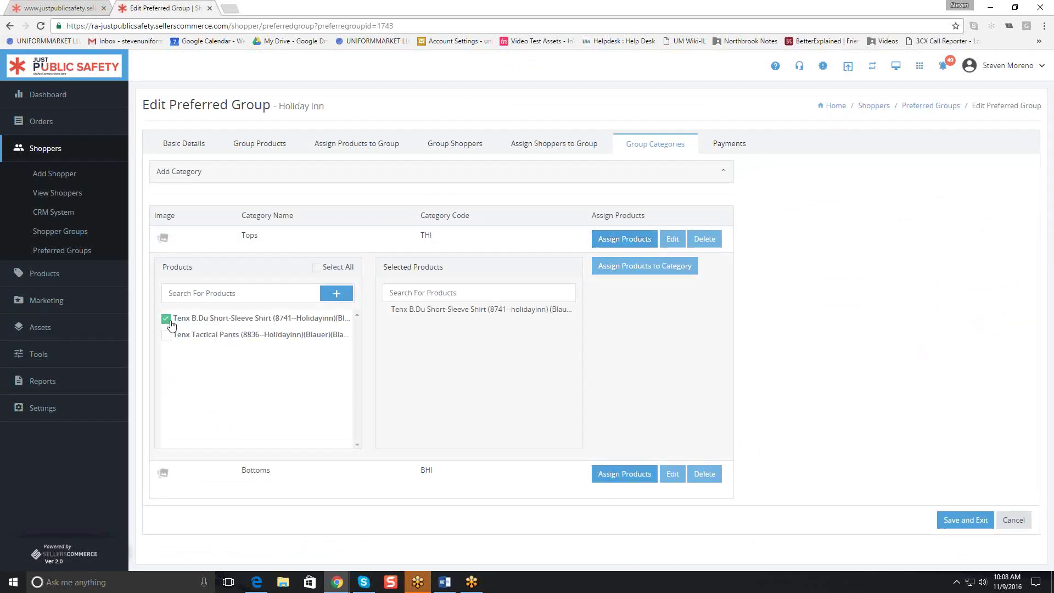
click(626, 271)
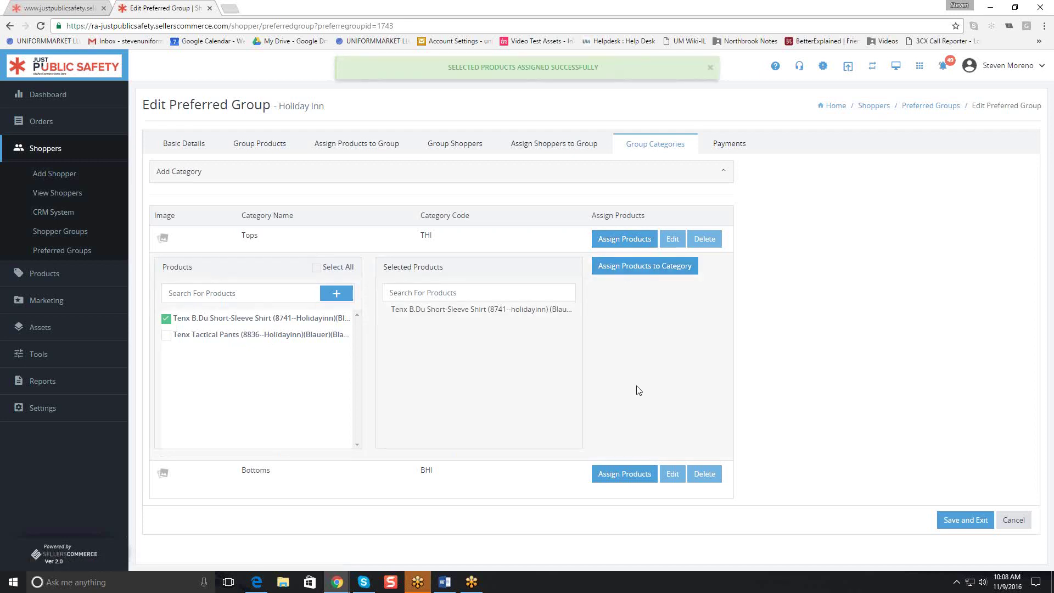
Step: Assign the tactical pants to Bottoms and save the preferred group
click(608, 476)
scroll(608, 455, down, 1)
scroll(608, 455, down, 3)
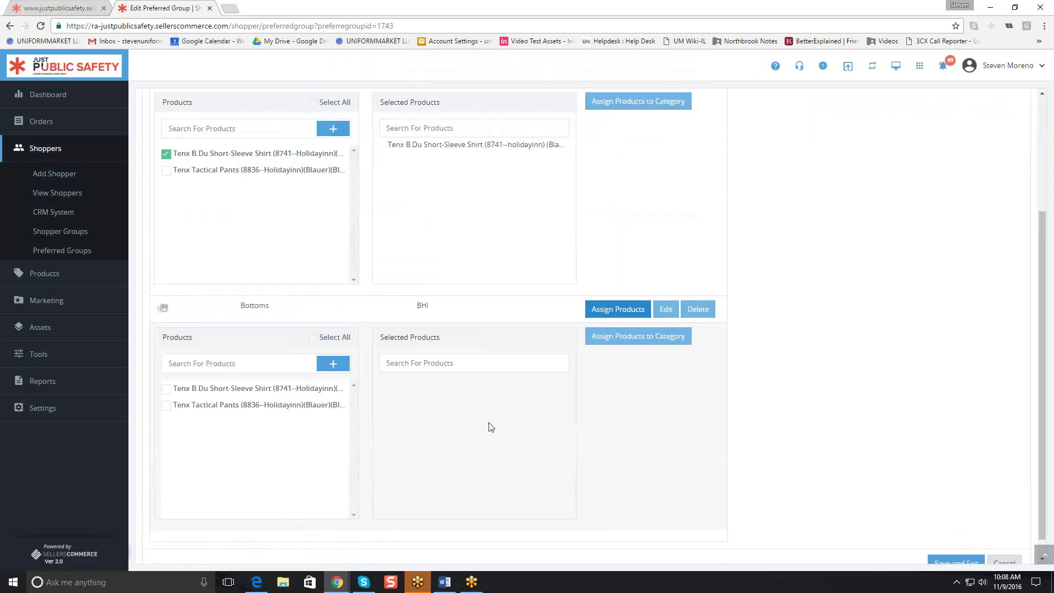
click(166, 406)
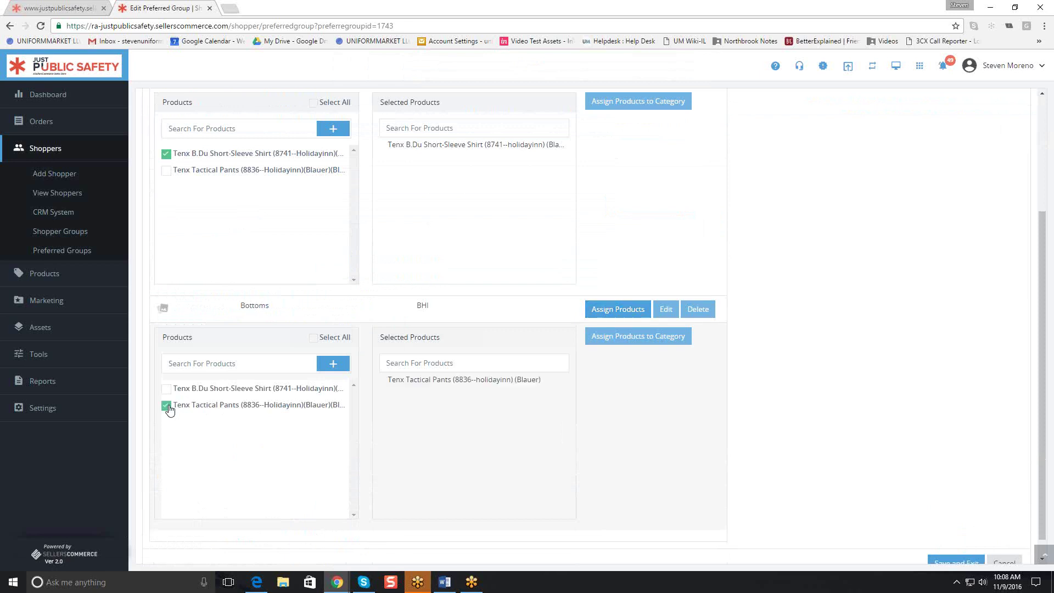
click(613, 342)
scroll(845, 477, down, 1)
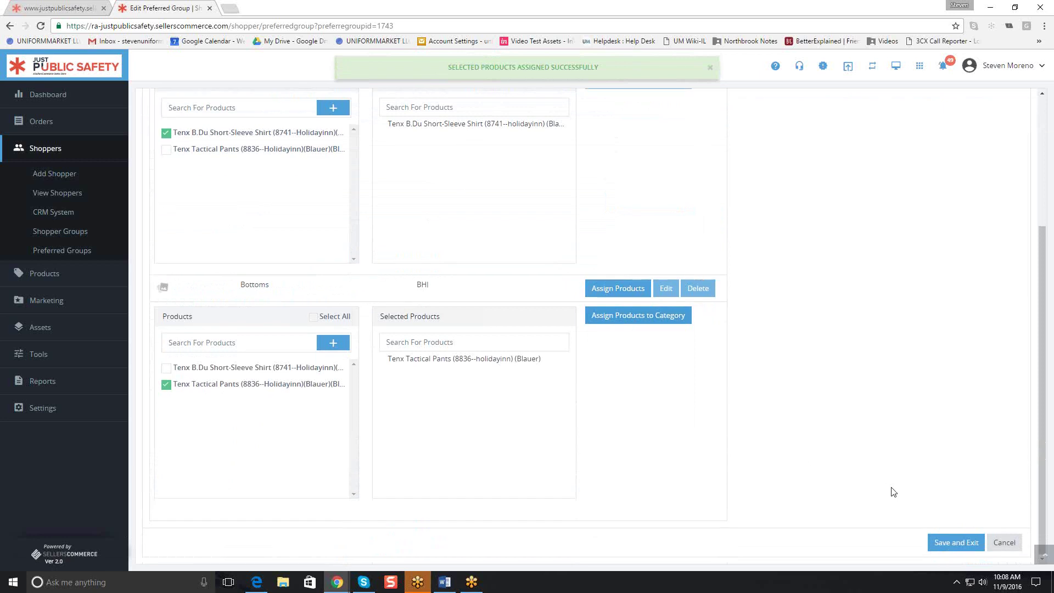
click(944, 540)
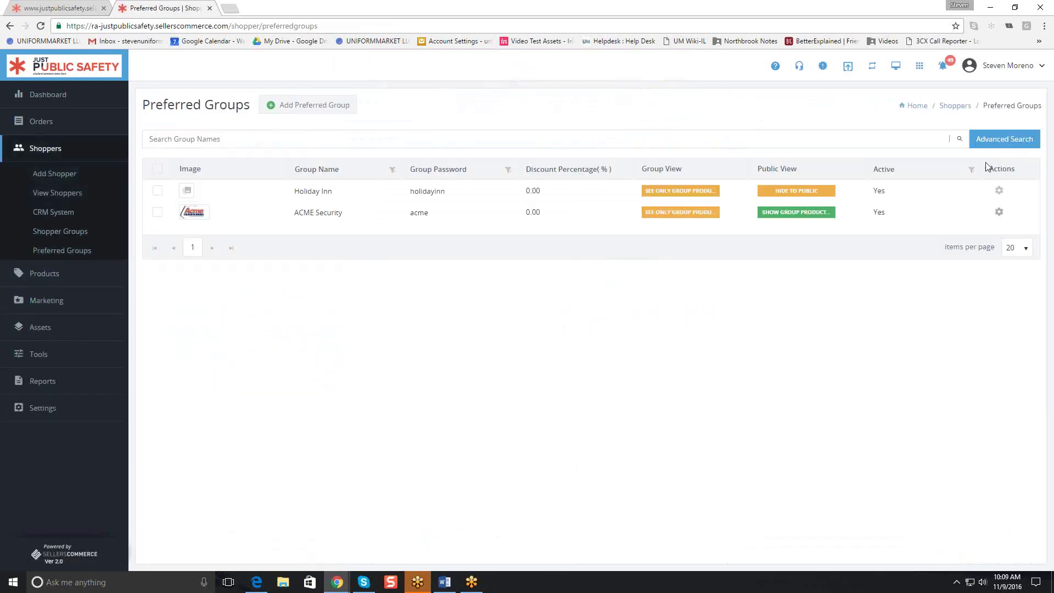
Step: Reopen the Holiday Inn group's categories, listing Tops (THI) and Bottoms (BHI)
click(1004, 190)
click(981, 210)
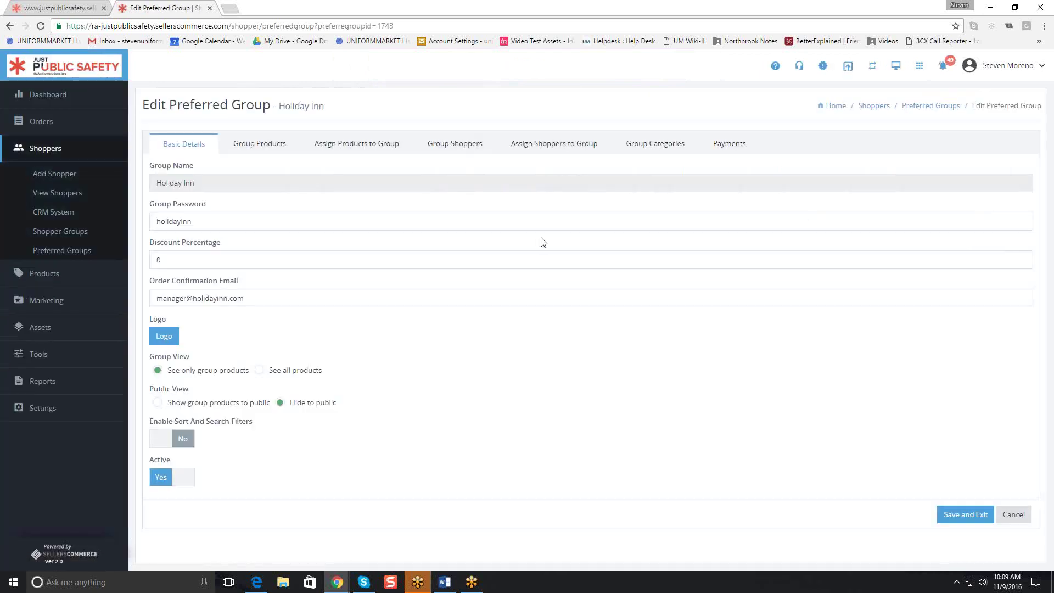
click(663, 145)
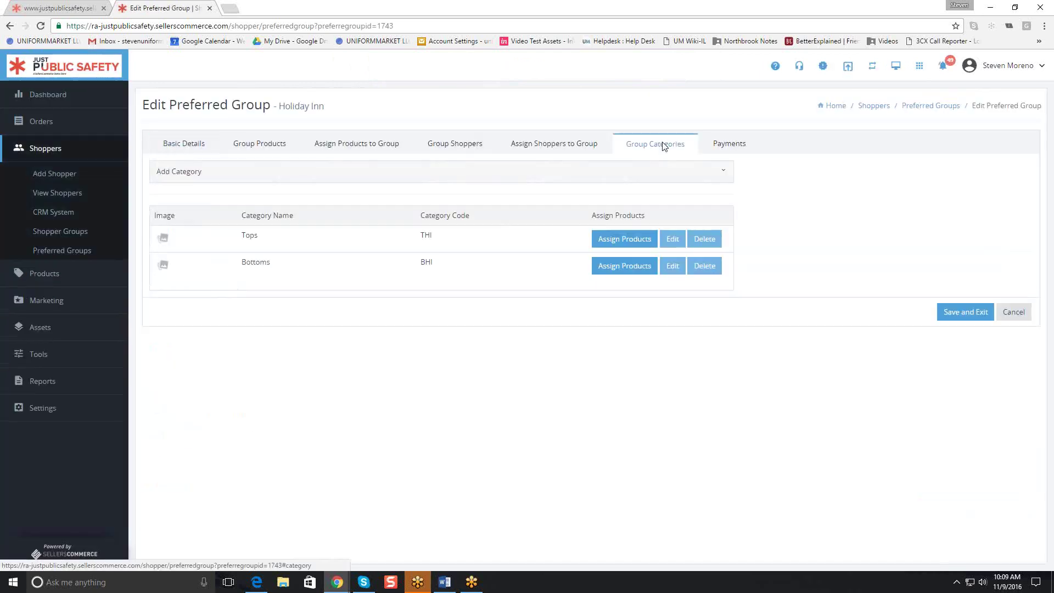
click(44, 8)
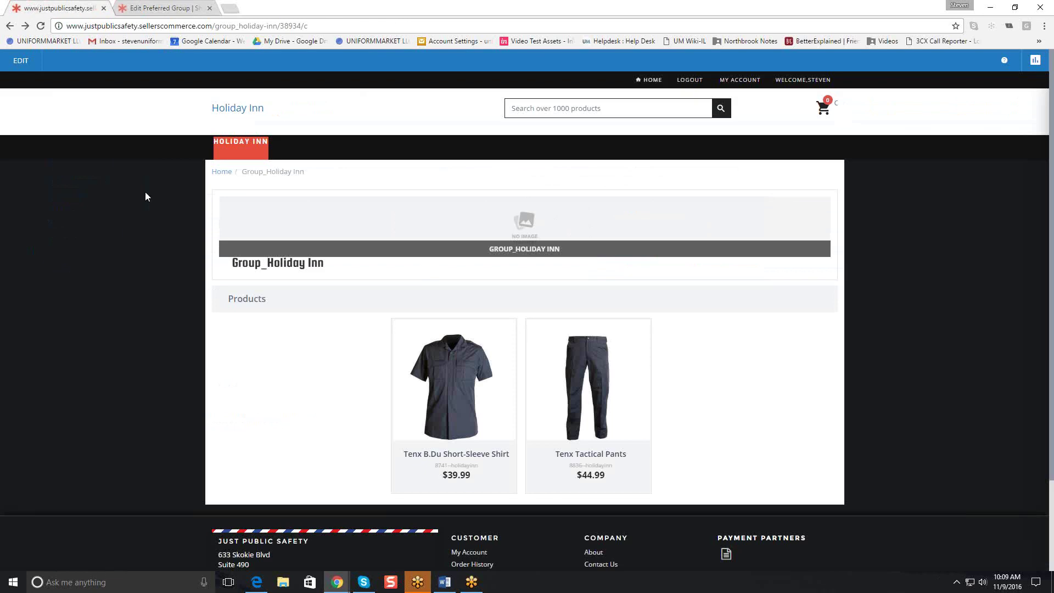
Step: Open the Holiday Inn Group Navigation in CMS Menu Builder from the storefront's edit mode
click(234, 148)
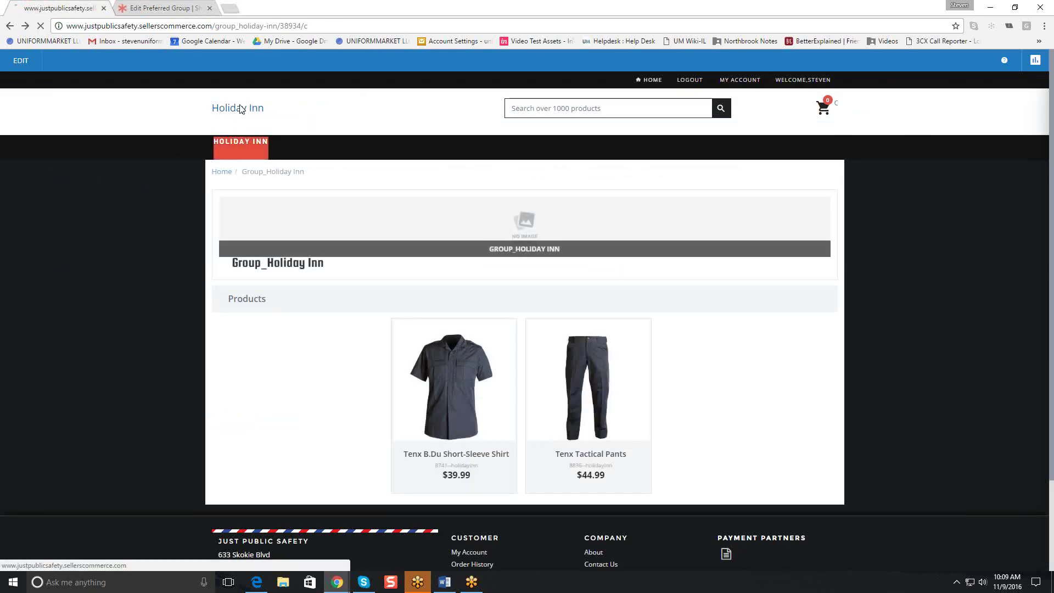
click(242, 108)
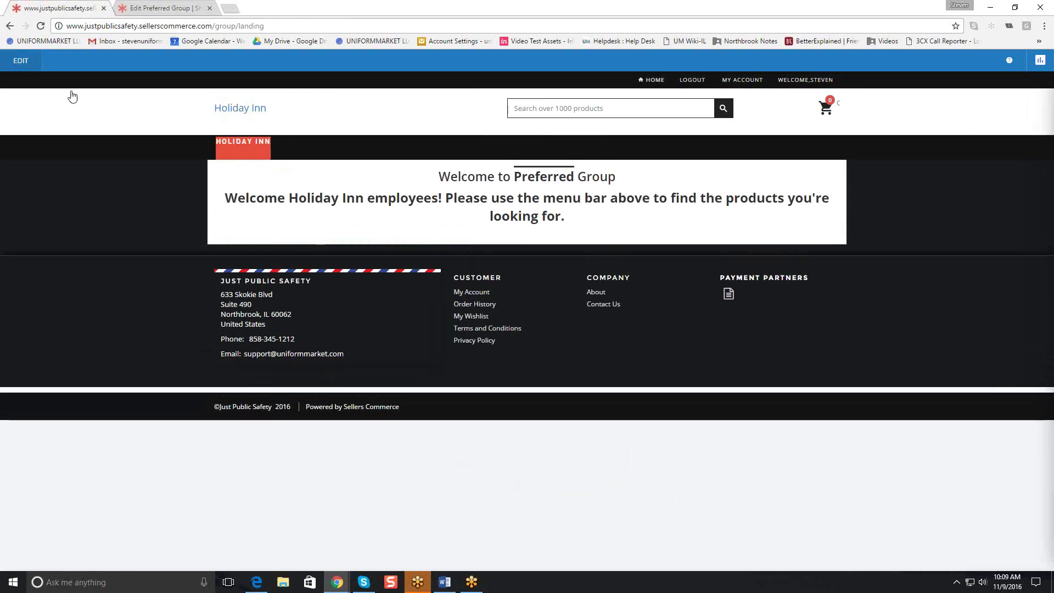
click(20, 63)
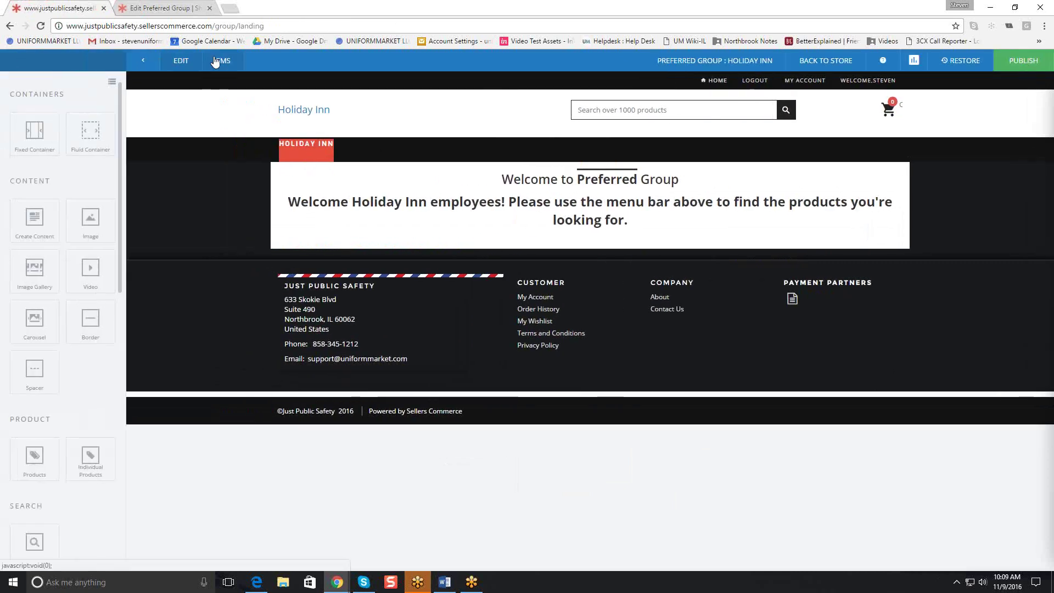
click(217, 61)
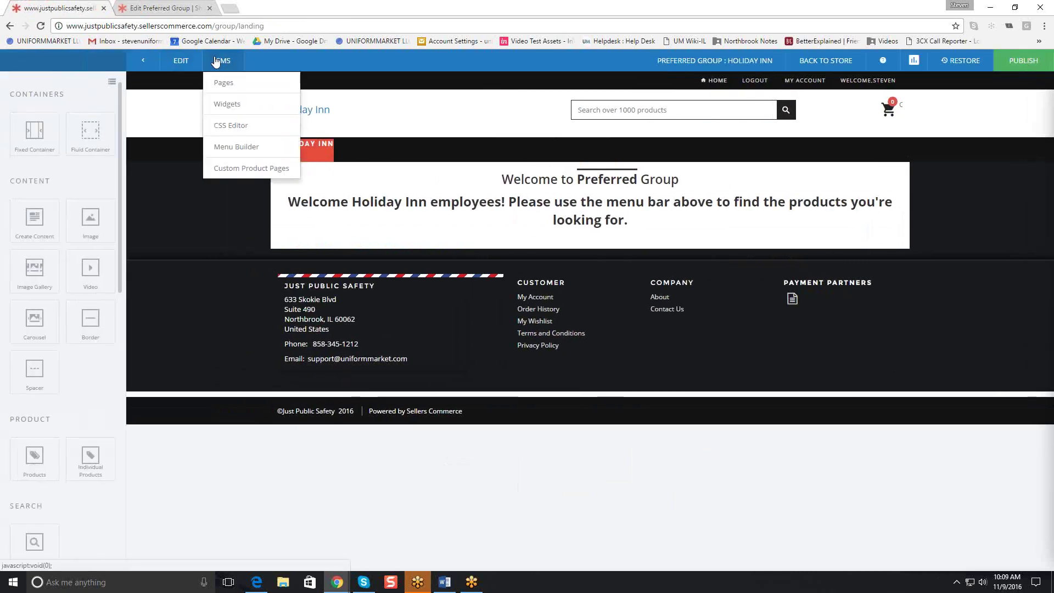
click(243, 147)
click(569, 89)
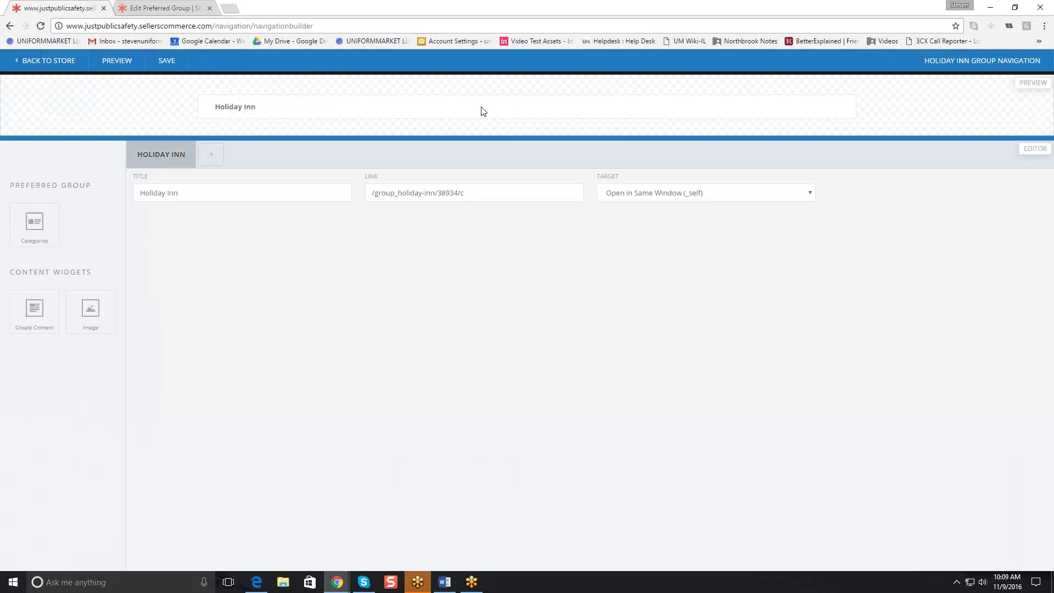
Step: Add a 'tops' navigation link pointing to the Tops category
mouse_move(212, 154)
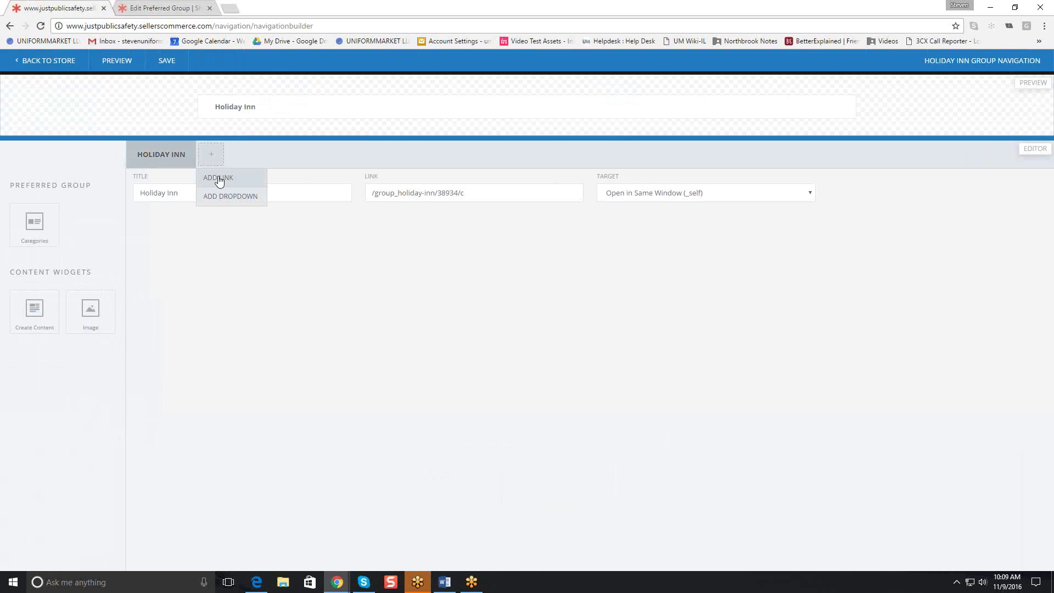
click(219, 179)
text(tops)
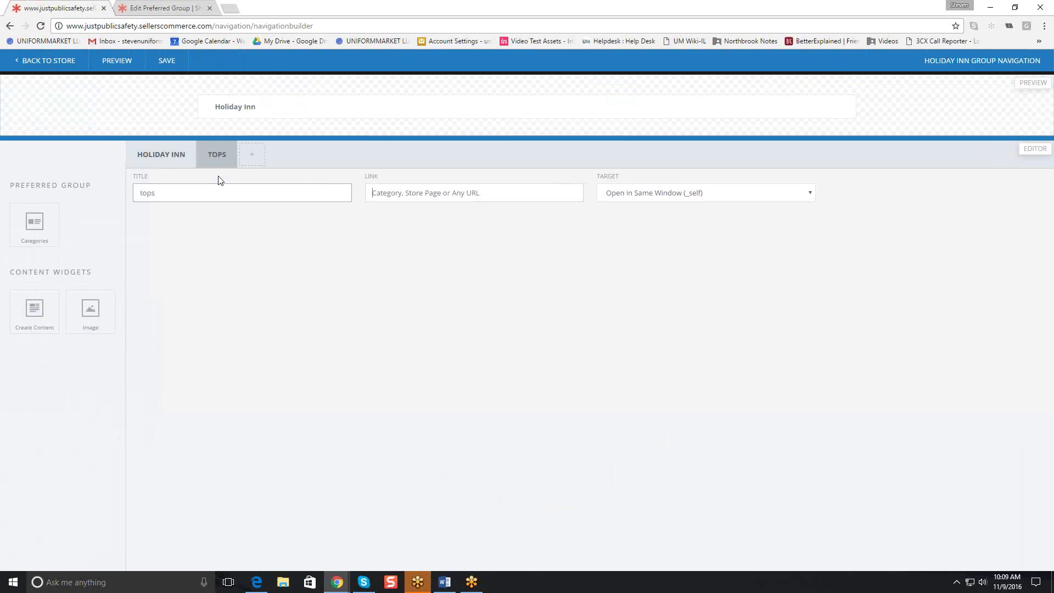
key(Tab)
text(top)
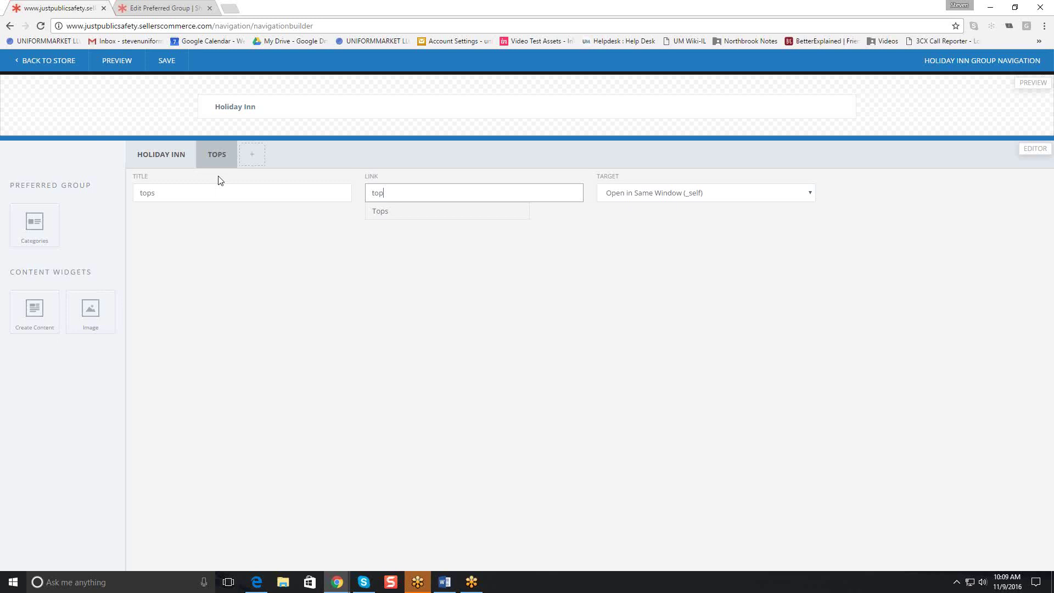
click(379, 213)
Step: Add a 'bottoms' link to the Bottoms category and move it ahead of tops
mouse_move(252, 162)
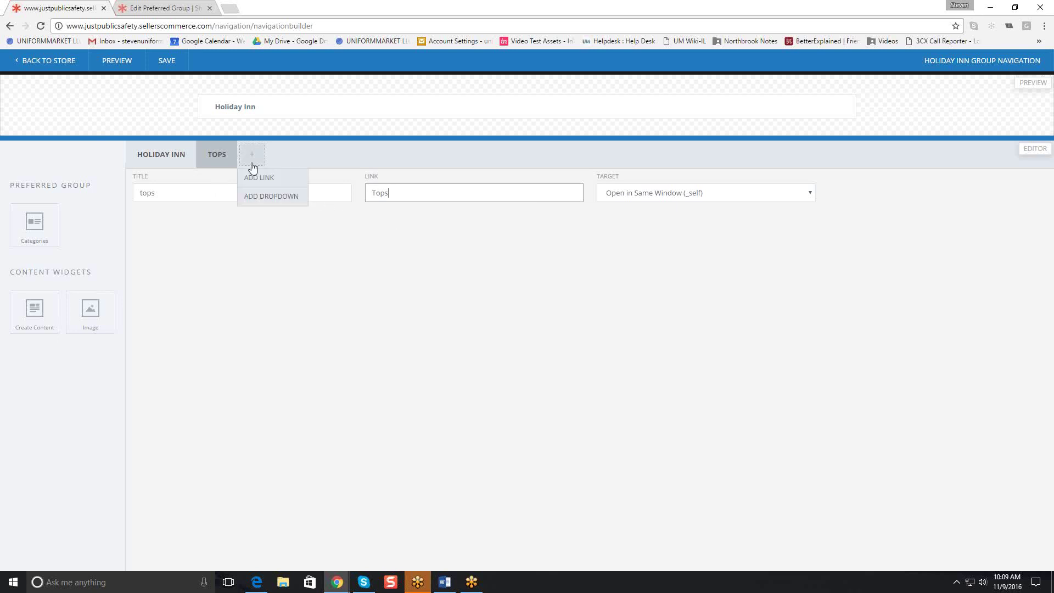
click(253, 174)
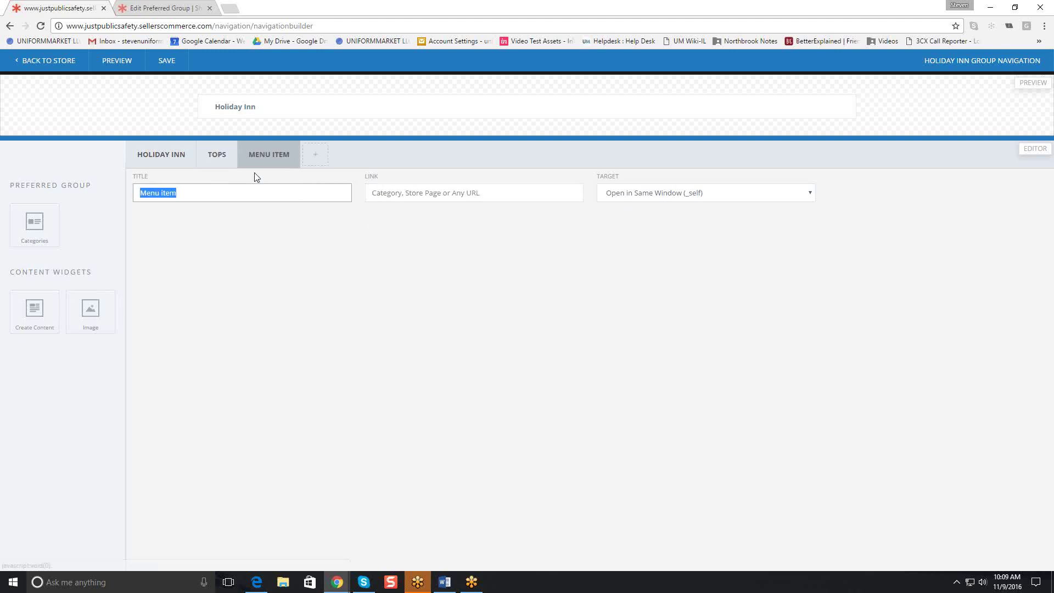
text(bottoms)
key(Tab)
text(bott)
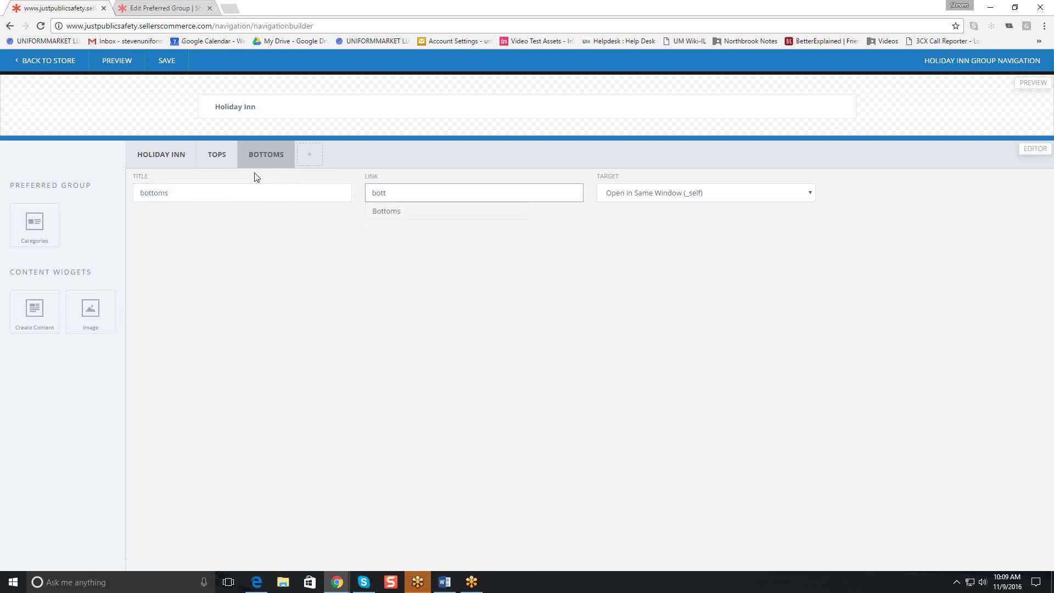
click(396, 216)
mouse_move(261, 154)
drag(261, 154, 209, 148)
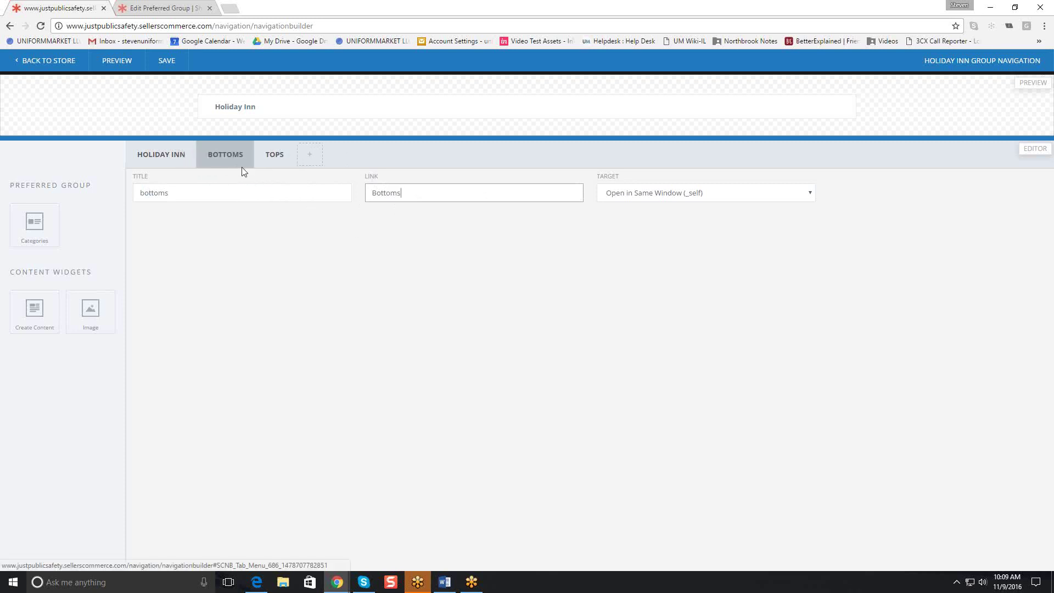
click(289, 240)
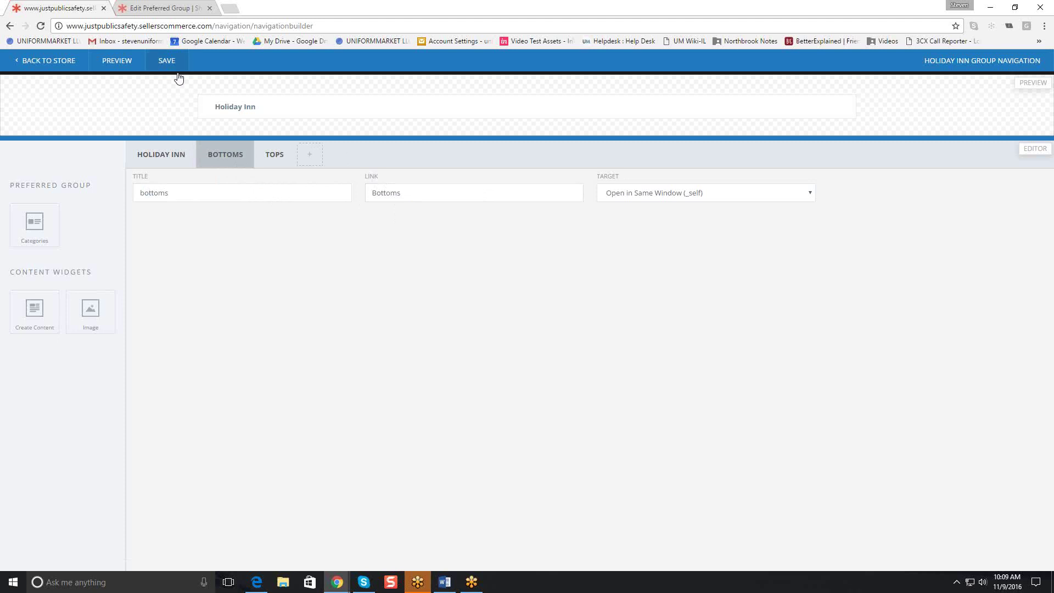
Step: Save the Holiday Inn navigation menu and leave the builder for the storefront
click(160, 61)
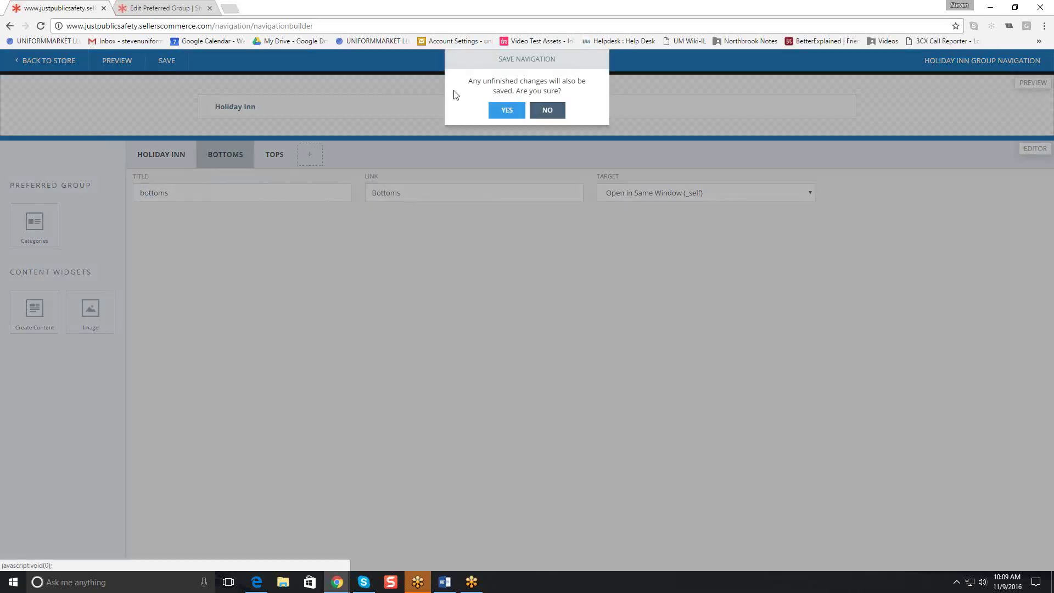
click(507, 110)
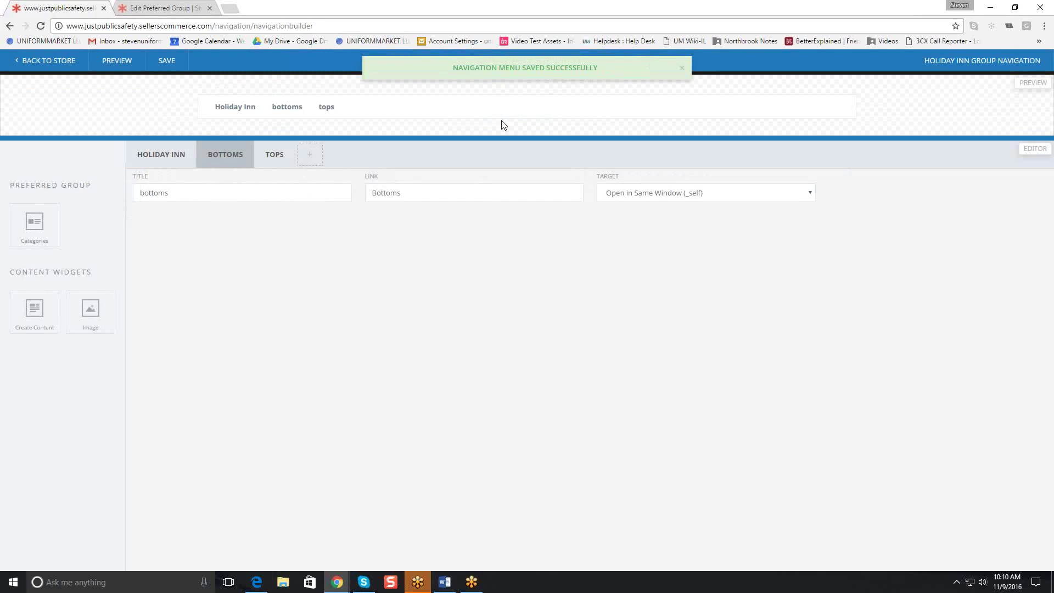
click(55, 61)
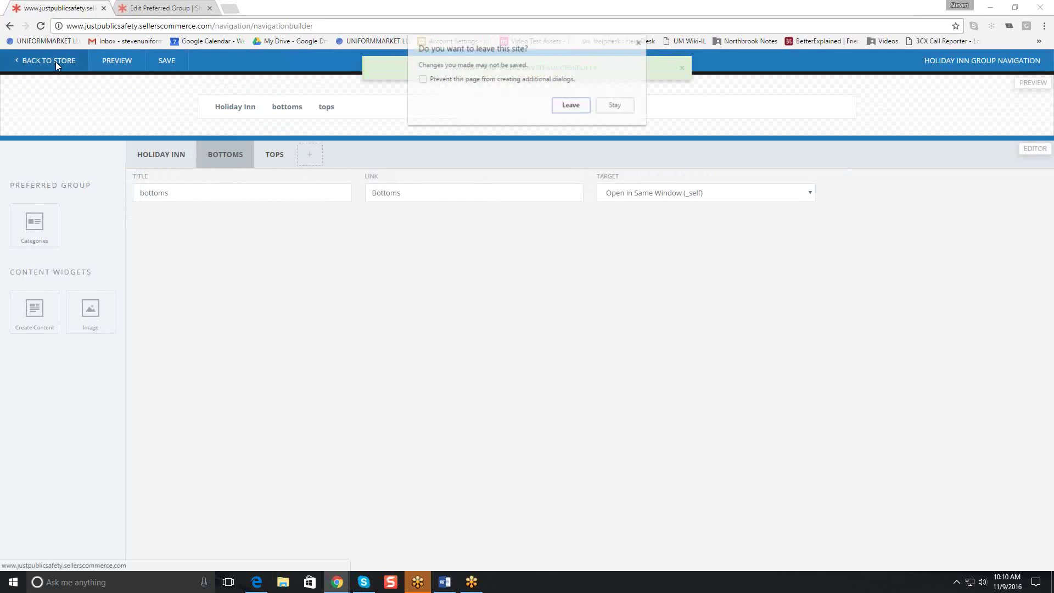
click(572, 107)
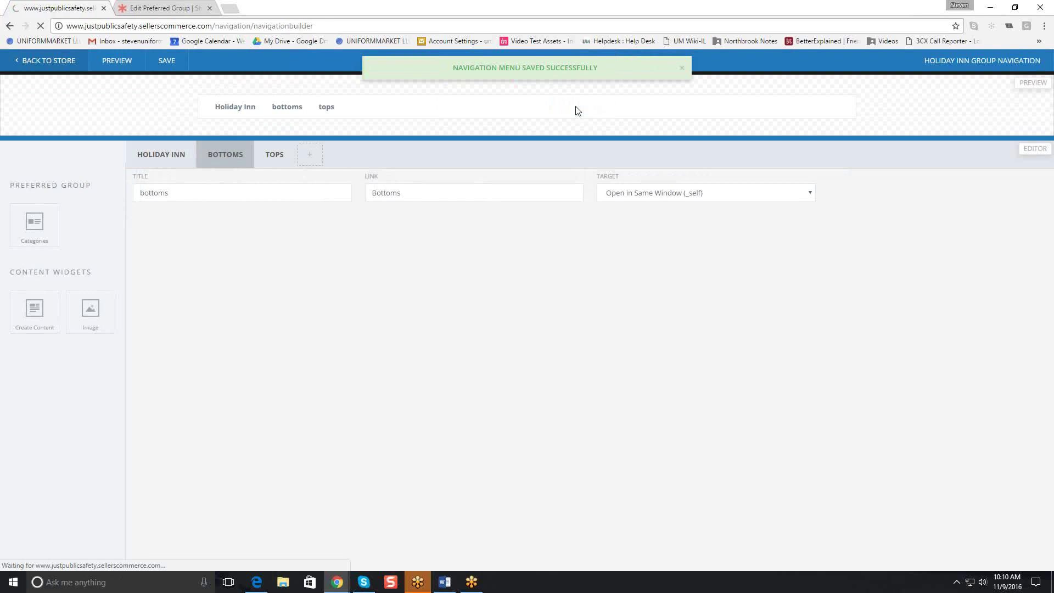
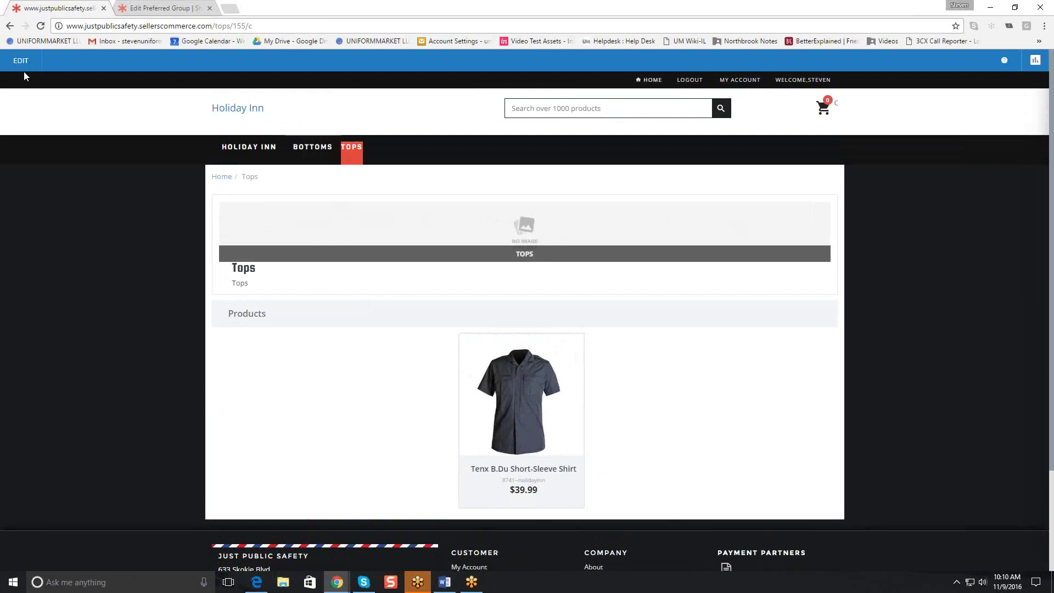
Step: Delete the banner row from the Tops category layout so only the products listing remains, then publish
click(23, 65)
mouse_move(140, 202)
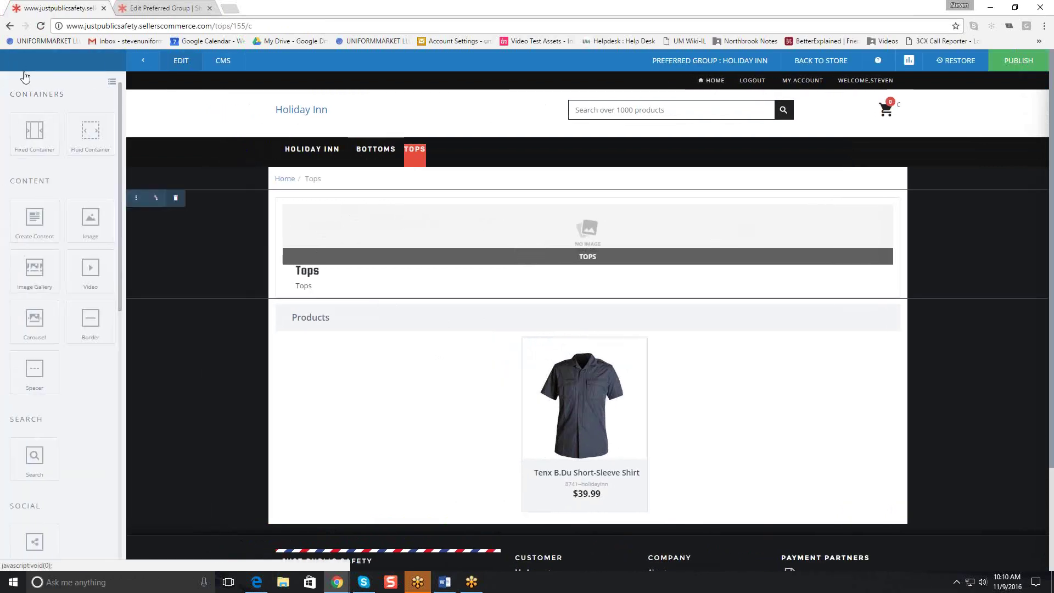
click(175, 198)
click(503, 81)
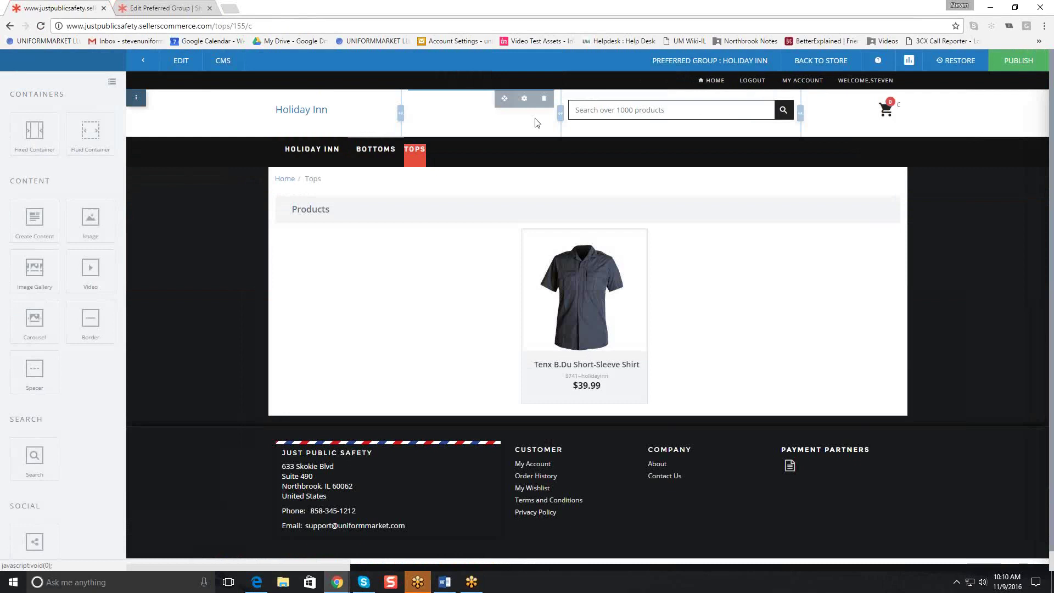
click(1010, 63)
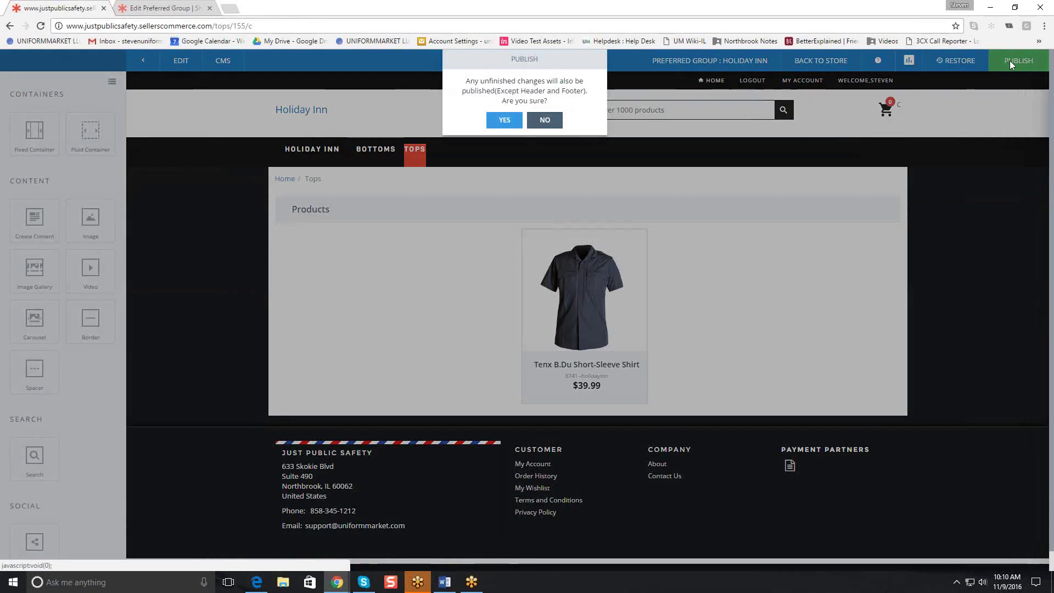
click(495, 132)
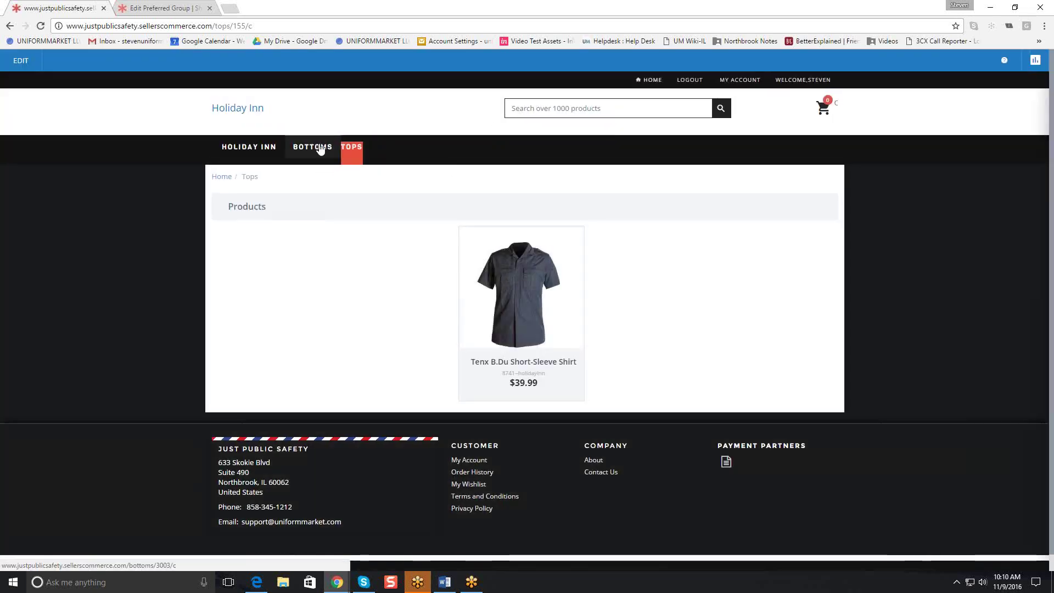
Step: On the Bottoms category page, delete the banner row and confirm publishing the layout change
click(320, 149)
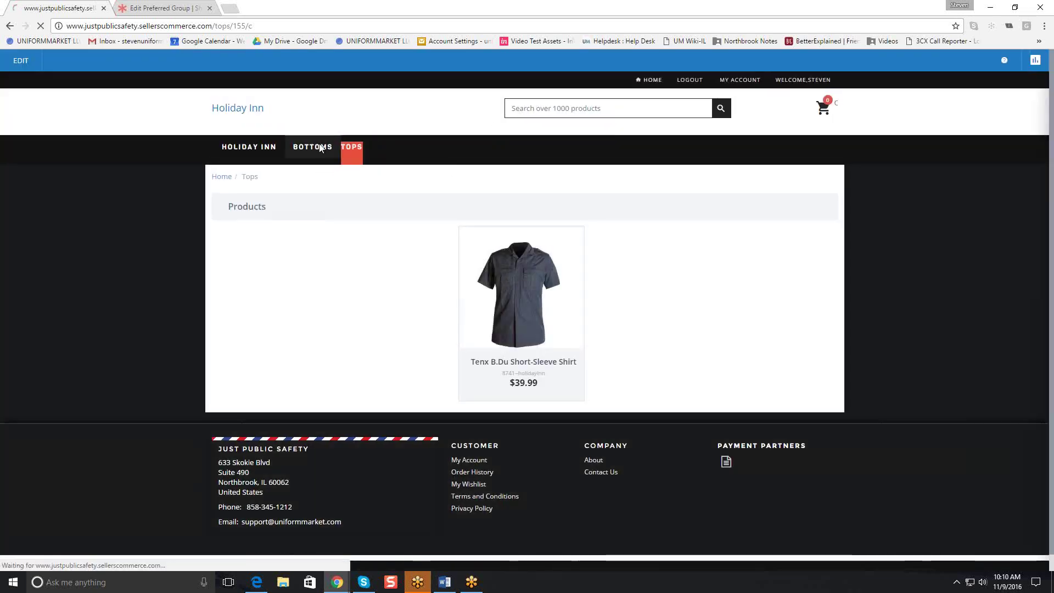
click(20, 62)
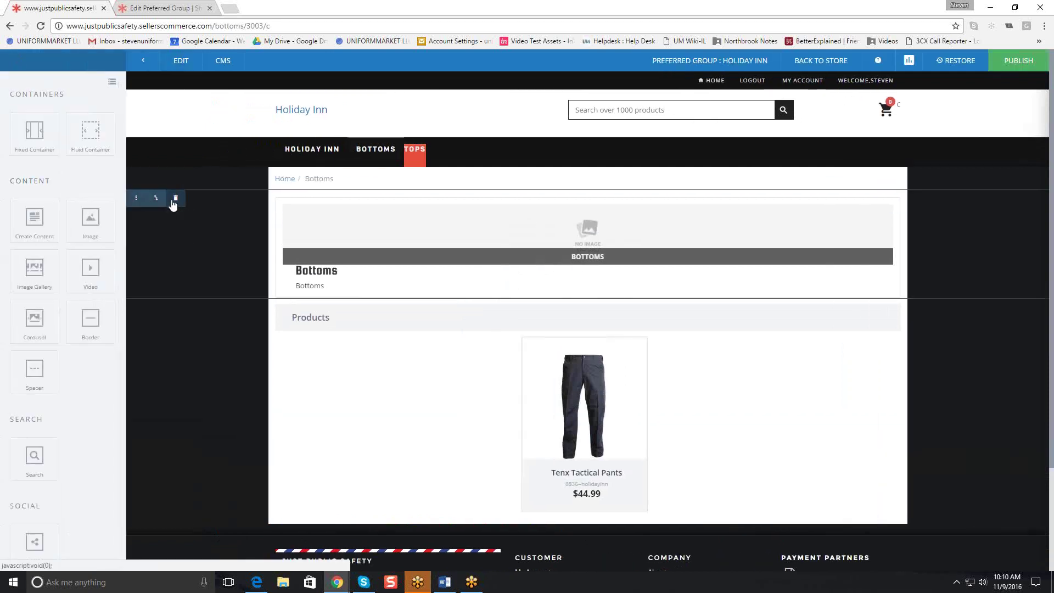
click(174, 199)
click(506, 82)
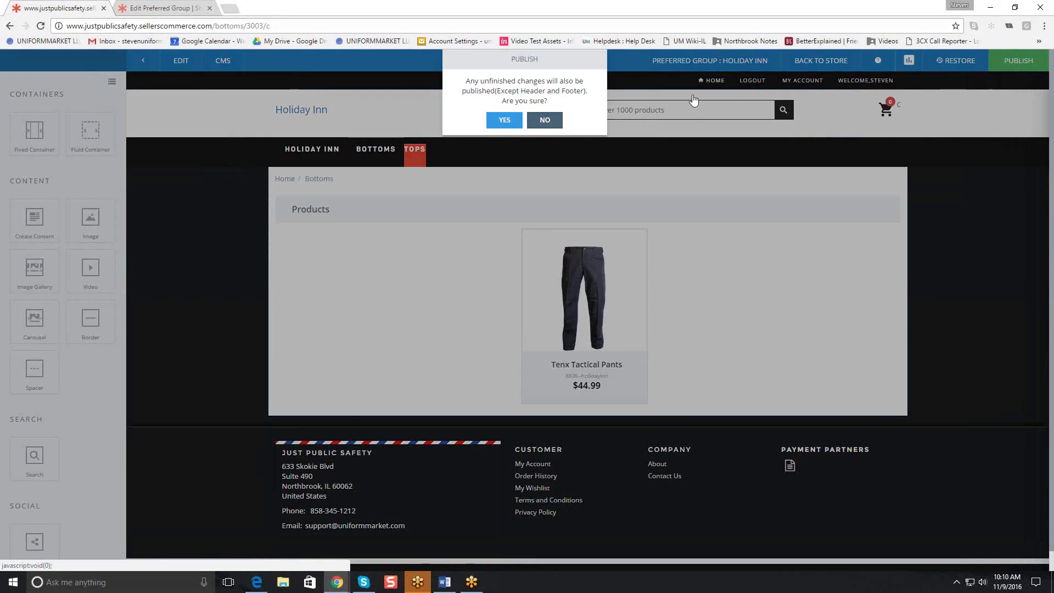
click(504, 120)
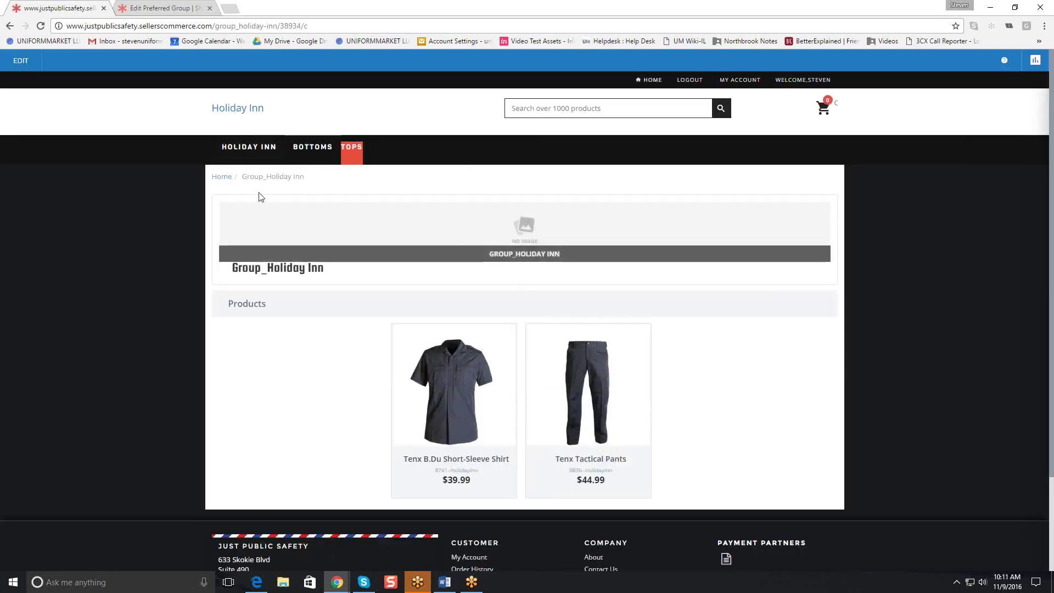
Step: Delete the Group_Holiday Inn banner row, leaving the two-product listing, and publish the page
click(20, 61)
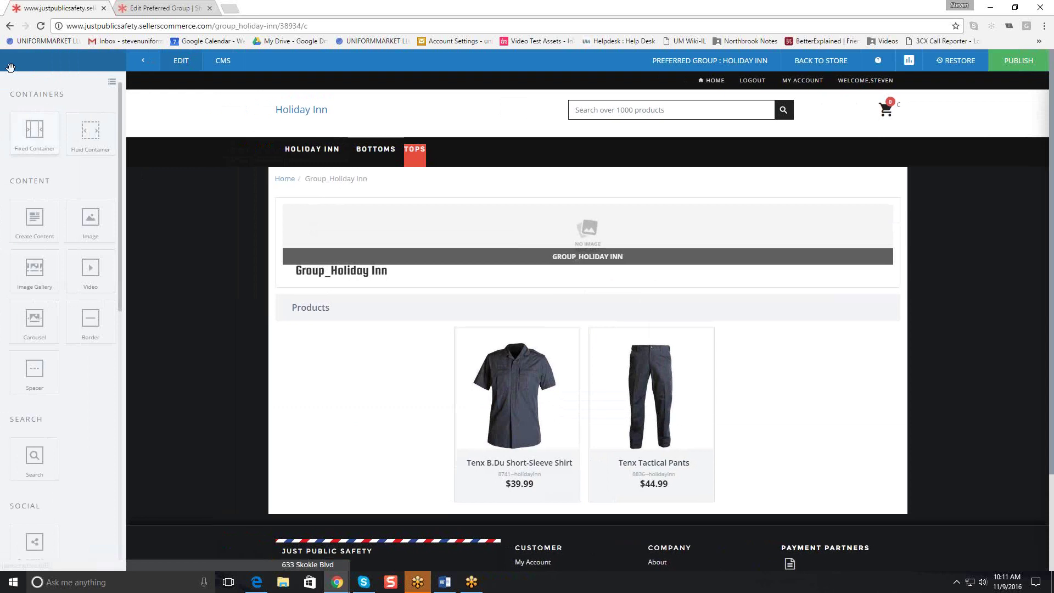
mouse_move(146, 210)
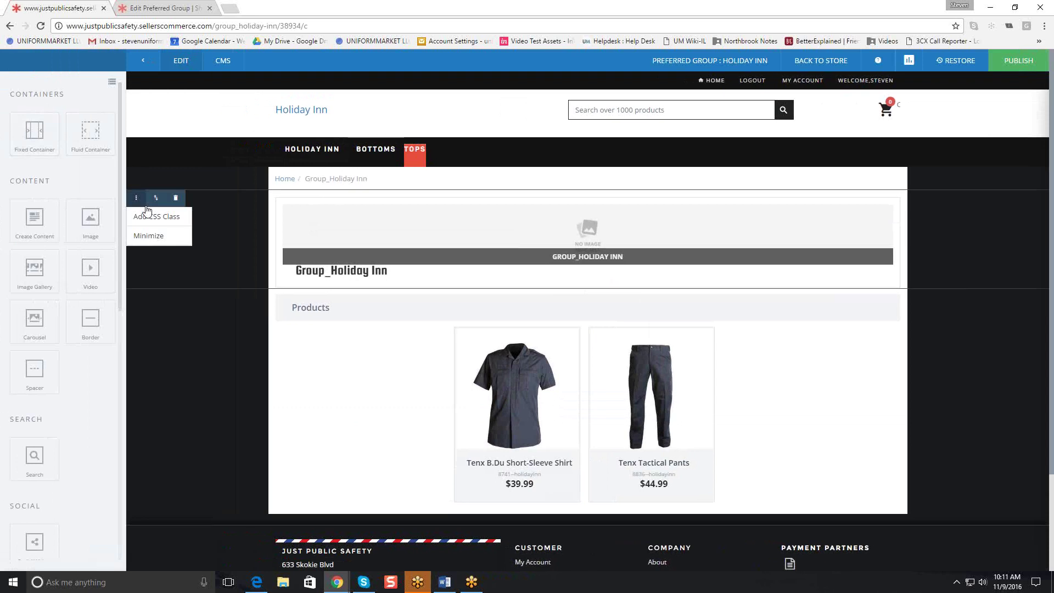
click(175, 199)
click(496, 82)
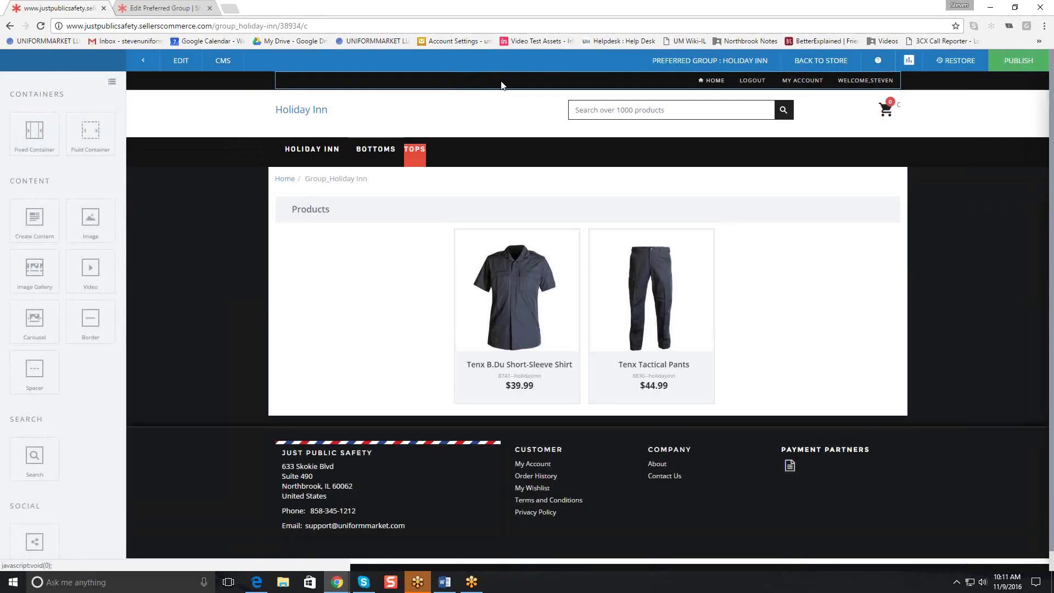
click(1017, 67)
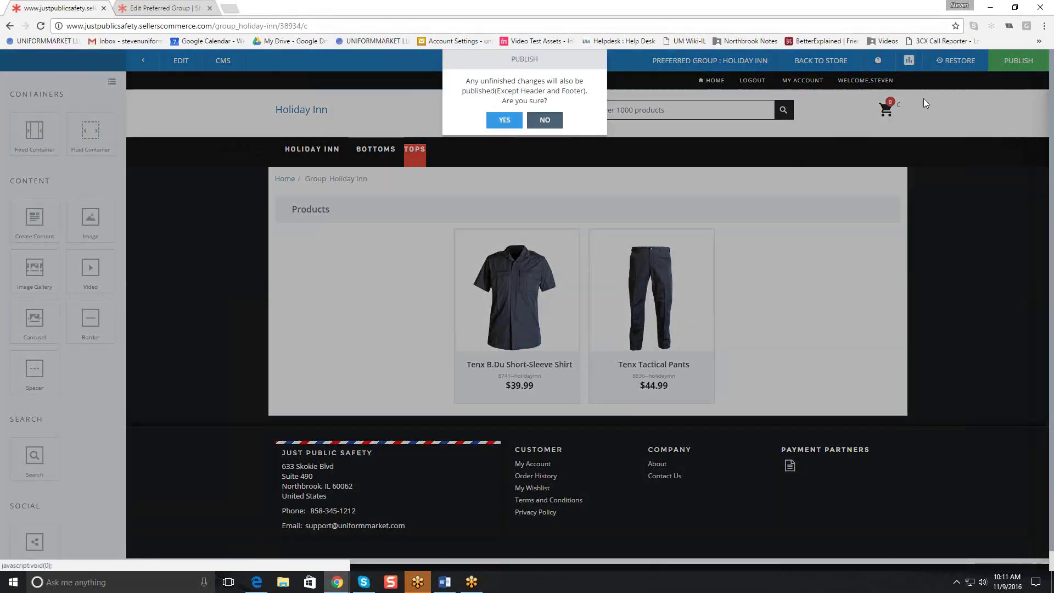
click(506, 118)
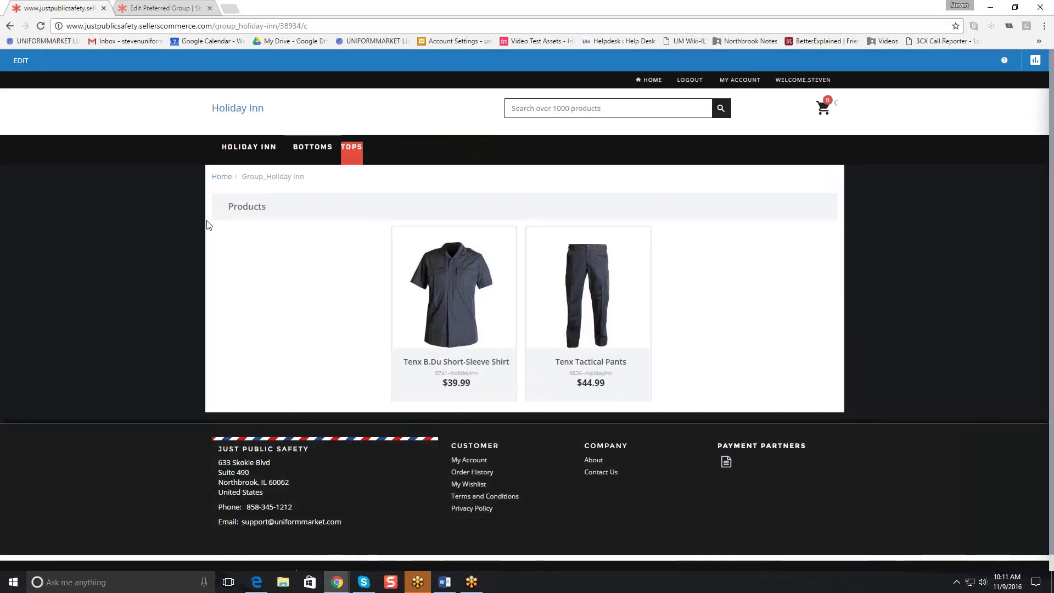
Step: Go from the Holiday Inn group landing page back to the Just Public Safety store home page
click(249, 110)
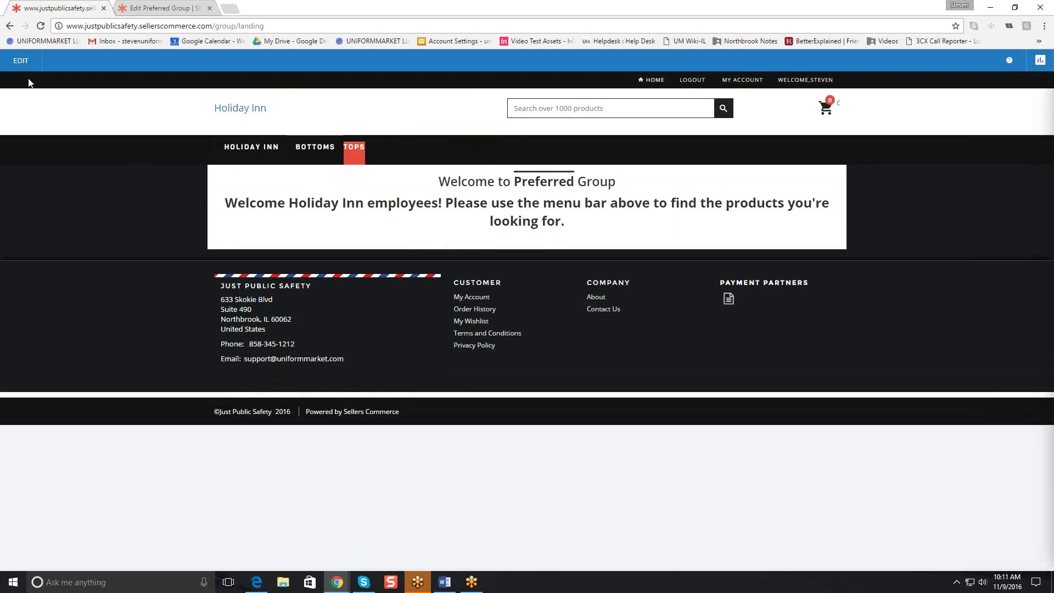
click(19, 61)
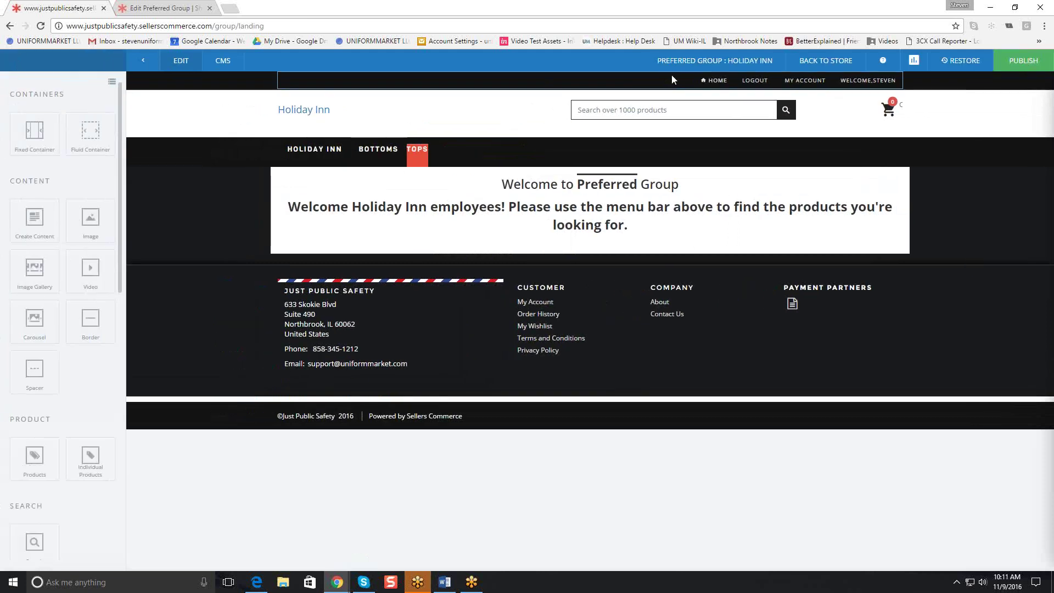
click(829, 63)
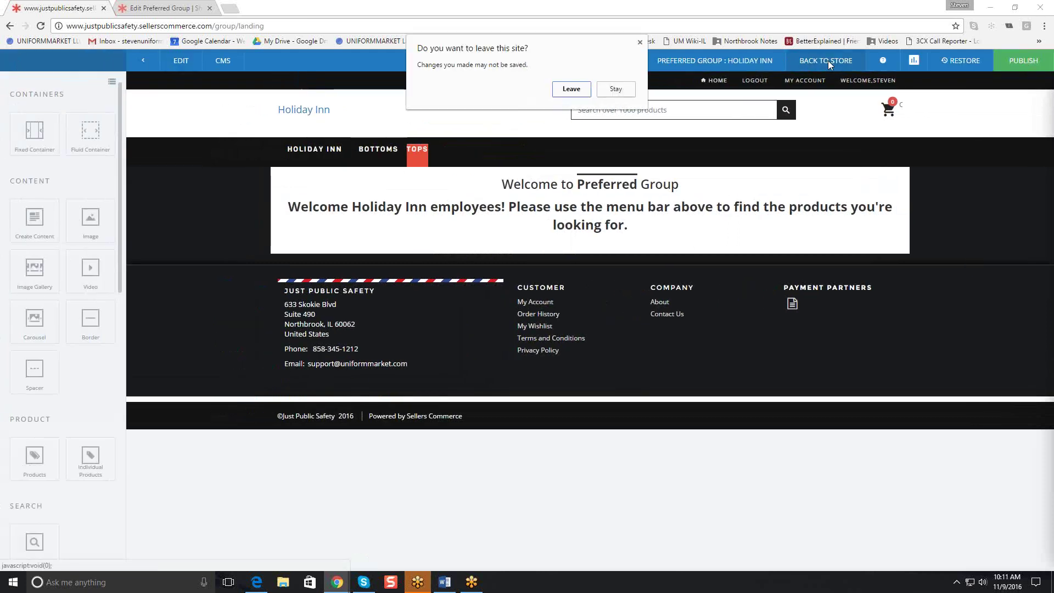
click(573, 88)
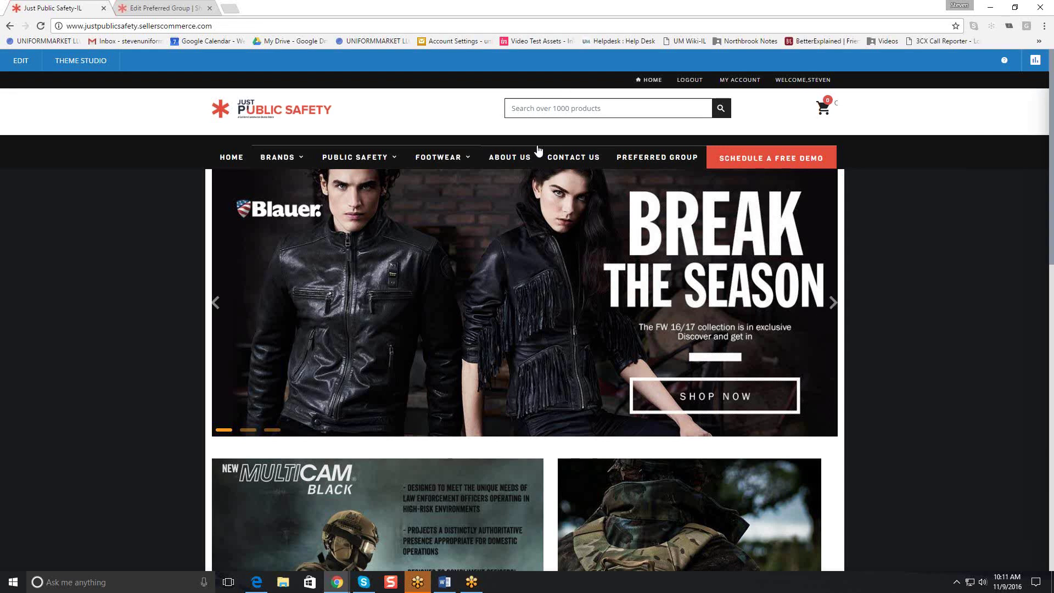